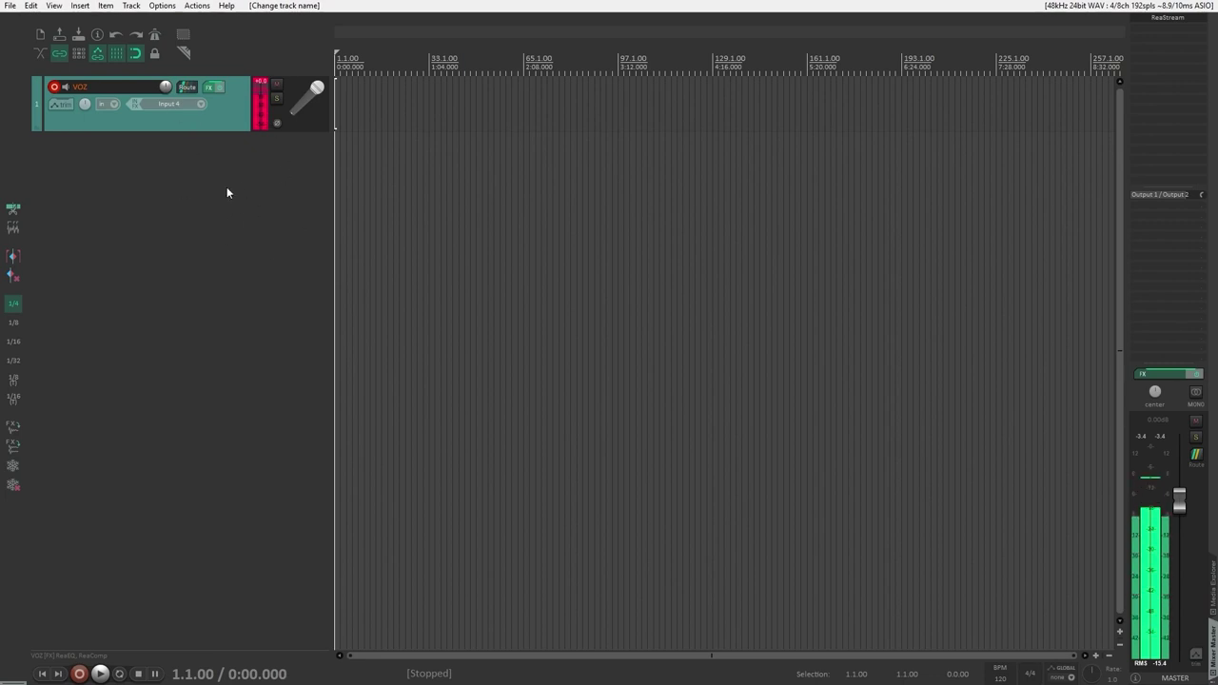
Add several new empty tracks one after another below the VOZ track
{"action": "key", "text": "ctrl+t"}
{"action": "key", "text": "ctrl+t"}
{"action": "key", "text": "ctrl+t"}
{"action": "key", "text": "ctrl+t"}
{"action": "key", "text": "ctrl+t"}
{"action": "key", "text": "ctrl+t"}
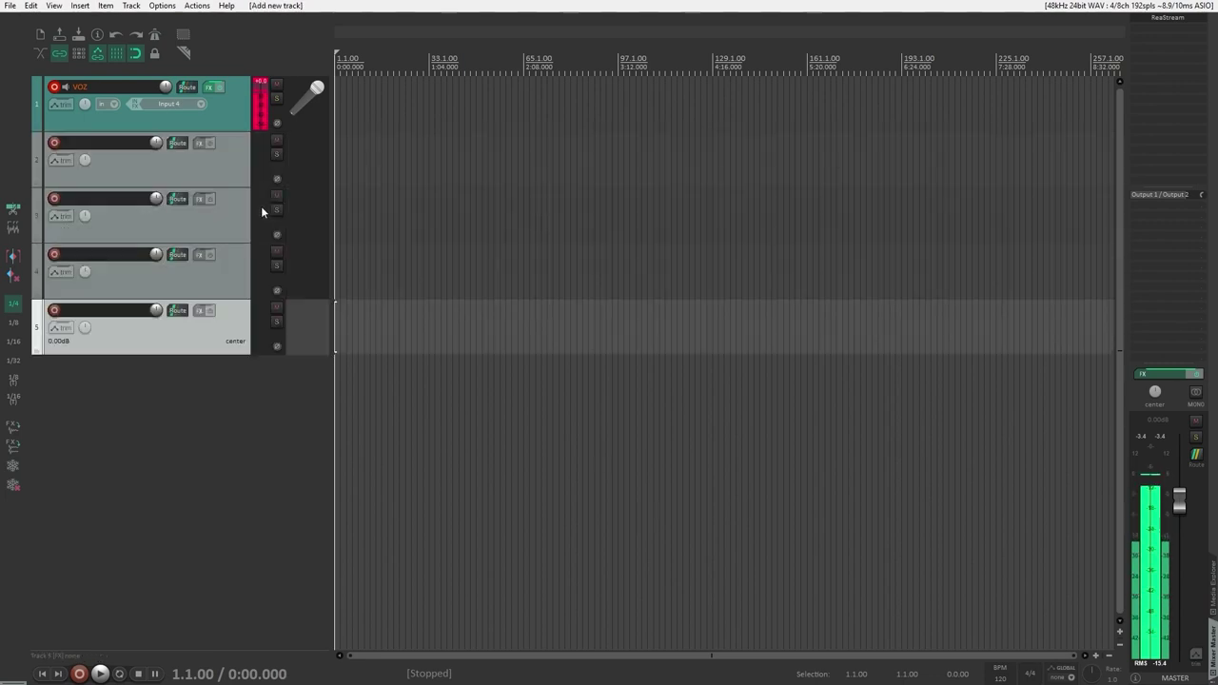
Undo the new tracks, redo two of them, and undo those again to leave only the VOZ track
{"action": "key", "text": "ctrl+z"}
{"action": "key", "text": "ctrl+z"}
{"action": "key", "text": "ctrl+z"}
{"action": "key", "text": "ctrl+z"}
{"action": "key", "text": "ctrl+z"}
{"action": "key", "text": "ctrl+z"}
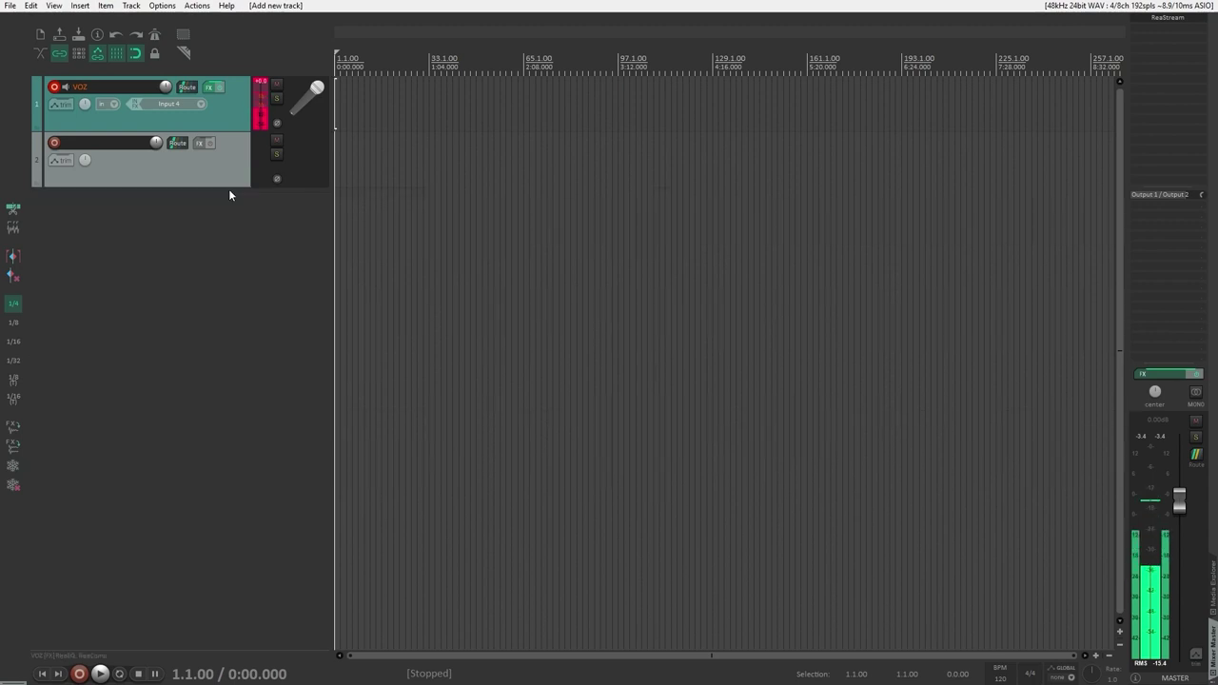
{"action": "key", "text": "ctrl+shift+z"}
{"action": "key", "text": "ctrl+shift+z"}
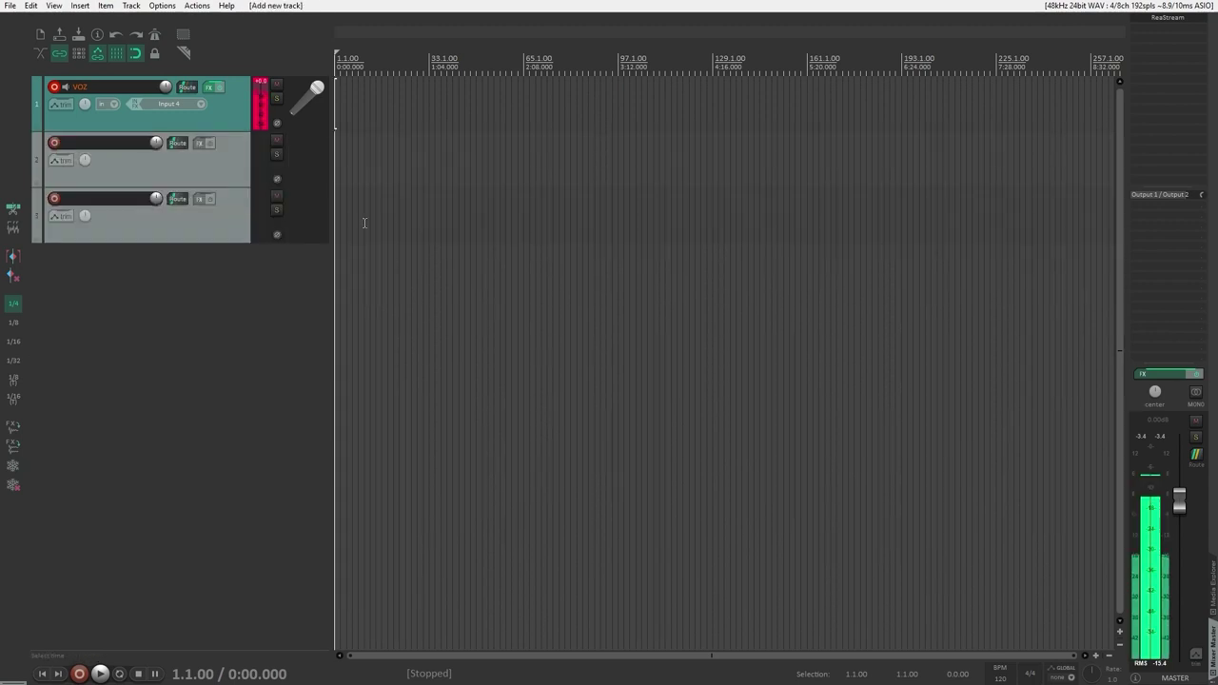
{"action": "key", "text": "ctrl+z"}
{"action": "key", "text": "ctrl+z"}
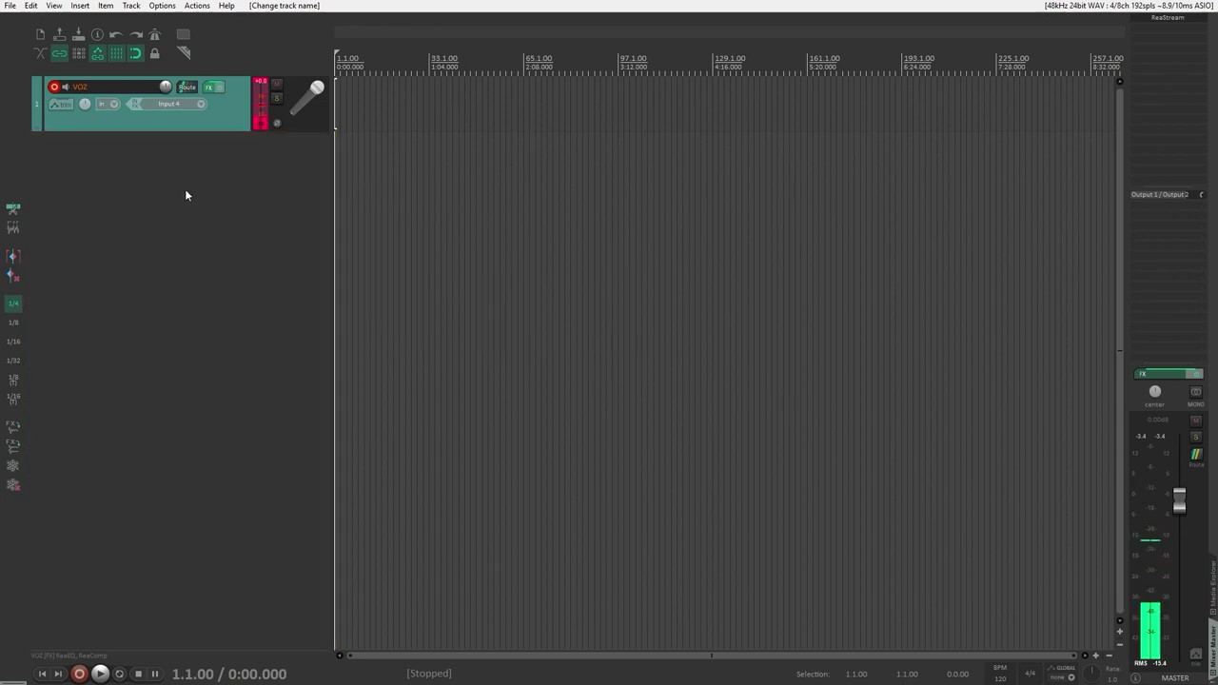
Insert 32 tracks at once after the last touched track, naming them TRACK
{"action": "right_click", "coordinate": [177, 214]}
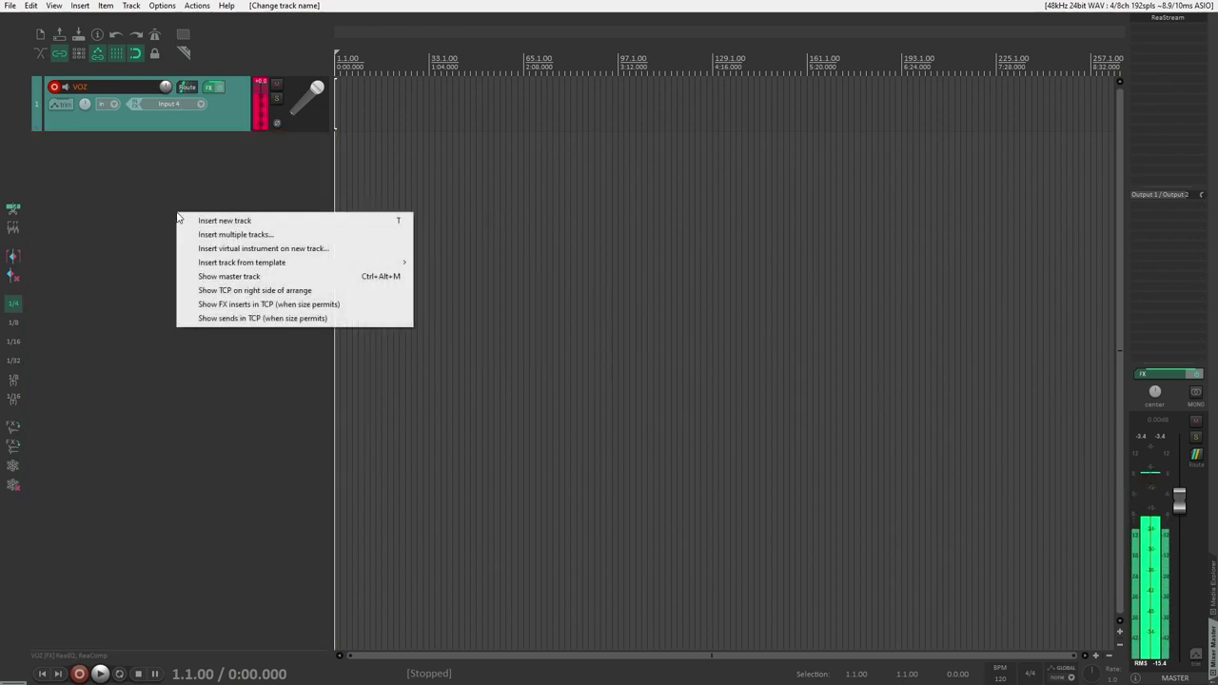
{"action": "left_click", "coordinate": [258, 236]}
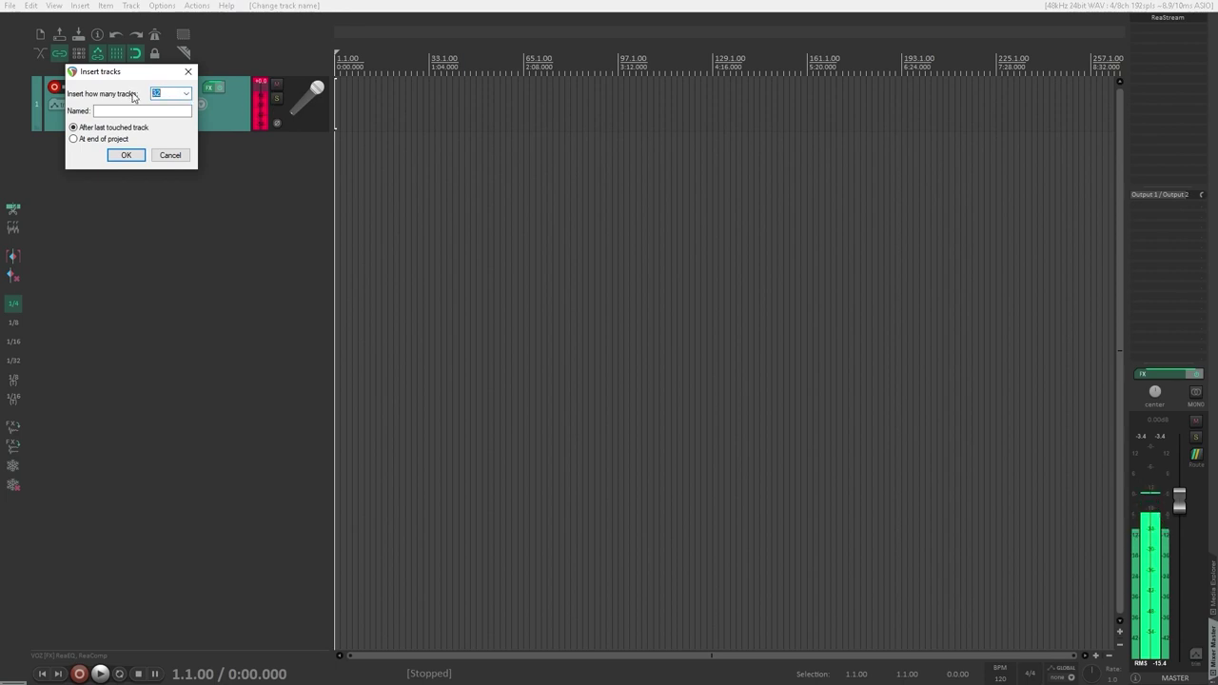
{"action": "type", "text": "32"}
{"action": "left_click", "coordinate": [145, 111]}
{"action": "type", "text": "TA"}
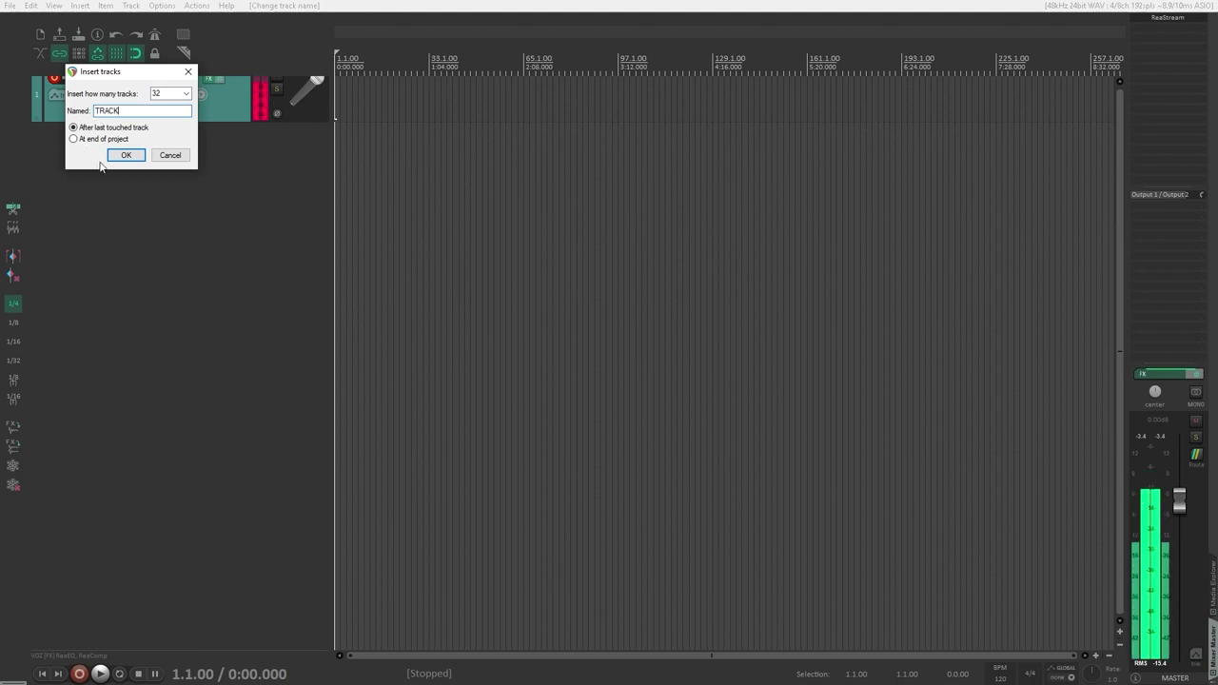
{"action": "left_click", "coordinate": [126, 154]}
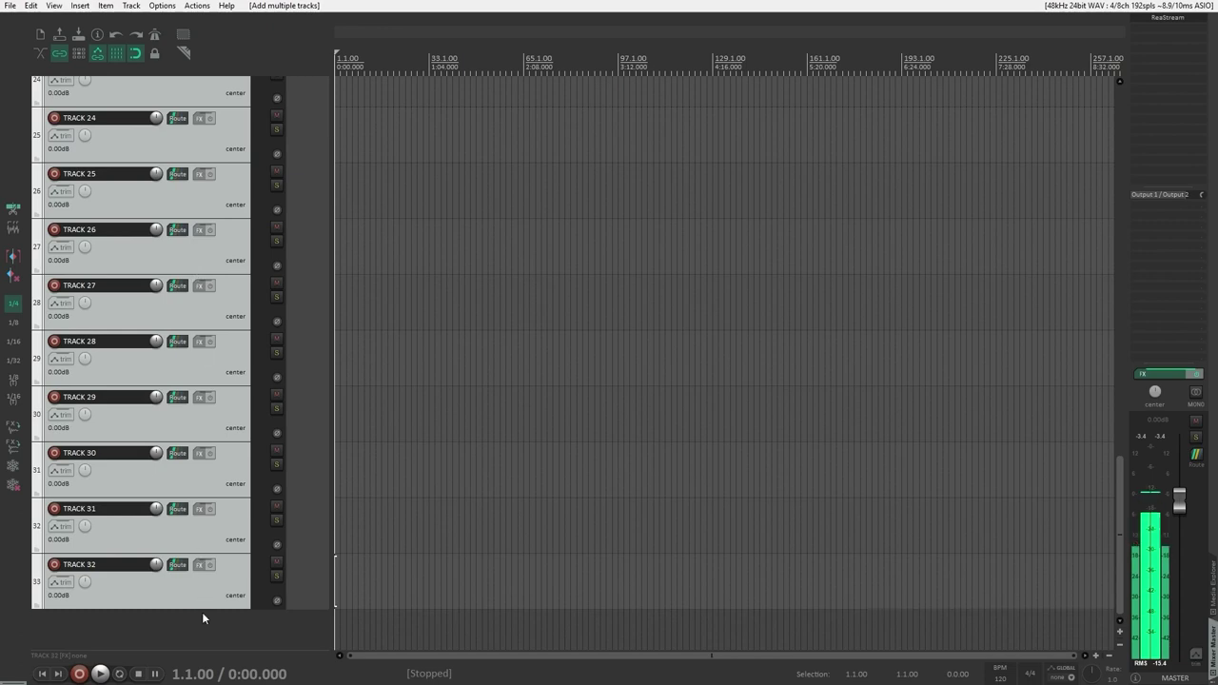
Arm TRACK 1, just below VOZ, for recording and disarm it again
{"action": "scroll", "coordinate": [181, 474], "scroll_direction": "up", "scroll_amount": 15}
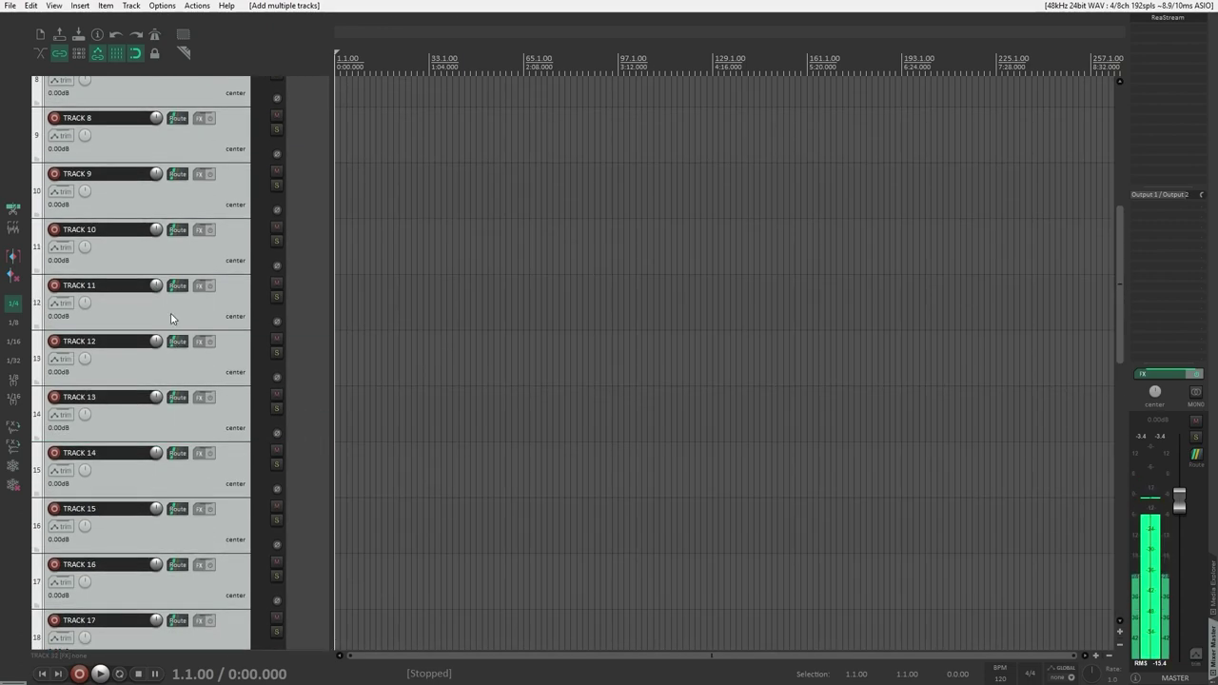
{"action": "scroll", "coordinate": [167, 171], "scroll_direction": "up", "scroll_amount": 1}
{"action": "left_click", "coordinate": [173, 122]}
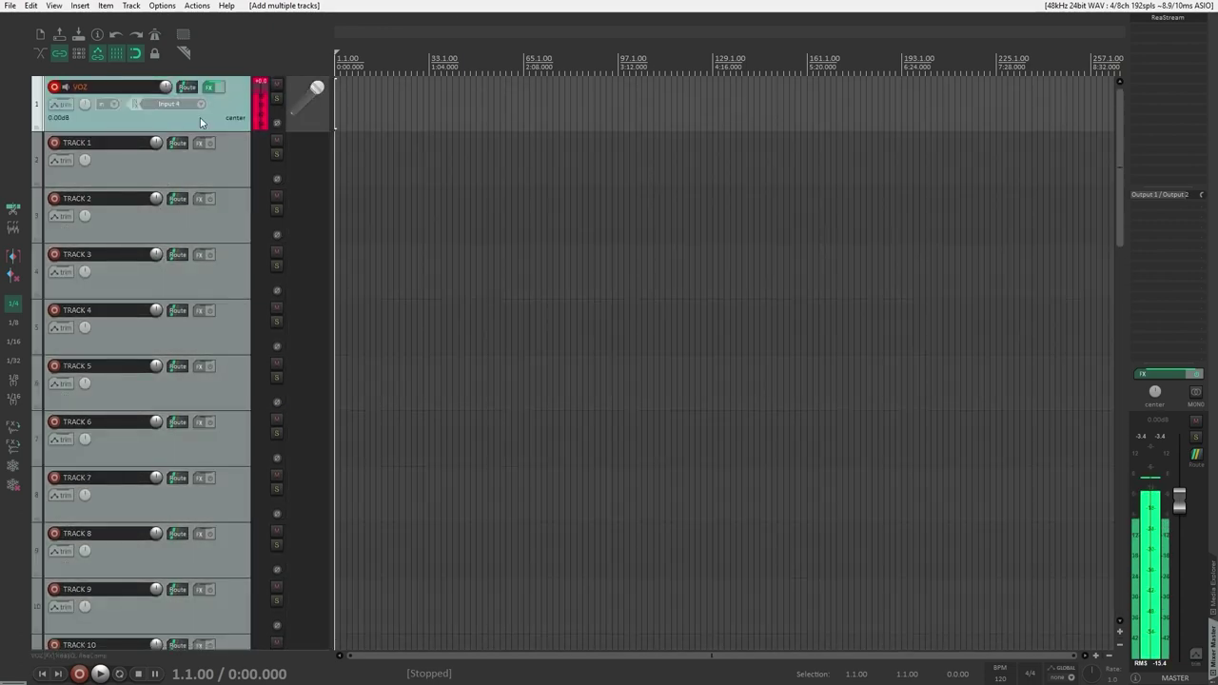
{"action": "left_click", "coordinate": [220, 175]}
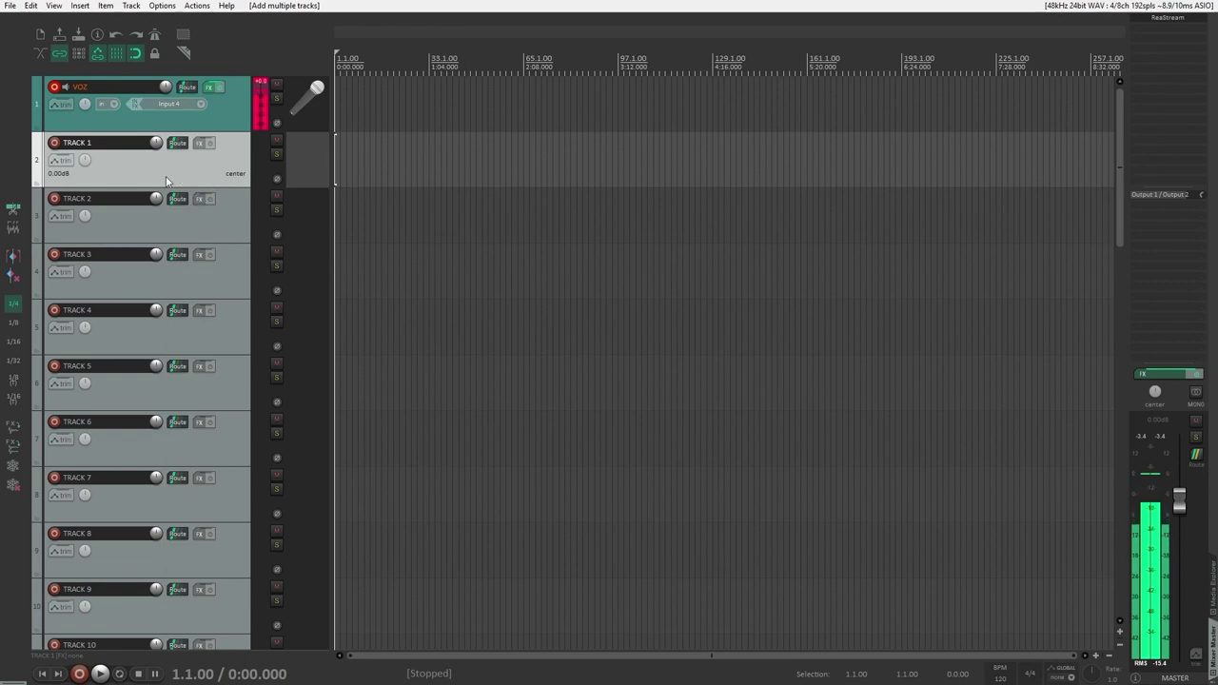
{"action": "key", "text": "ctrl+alt+r"}
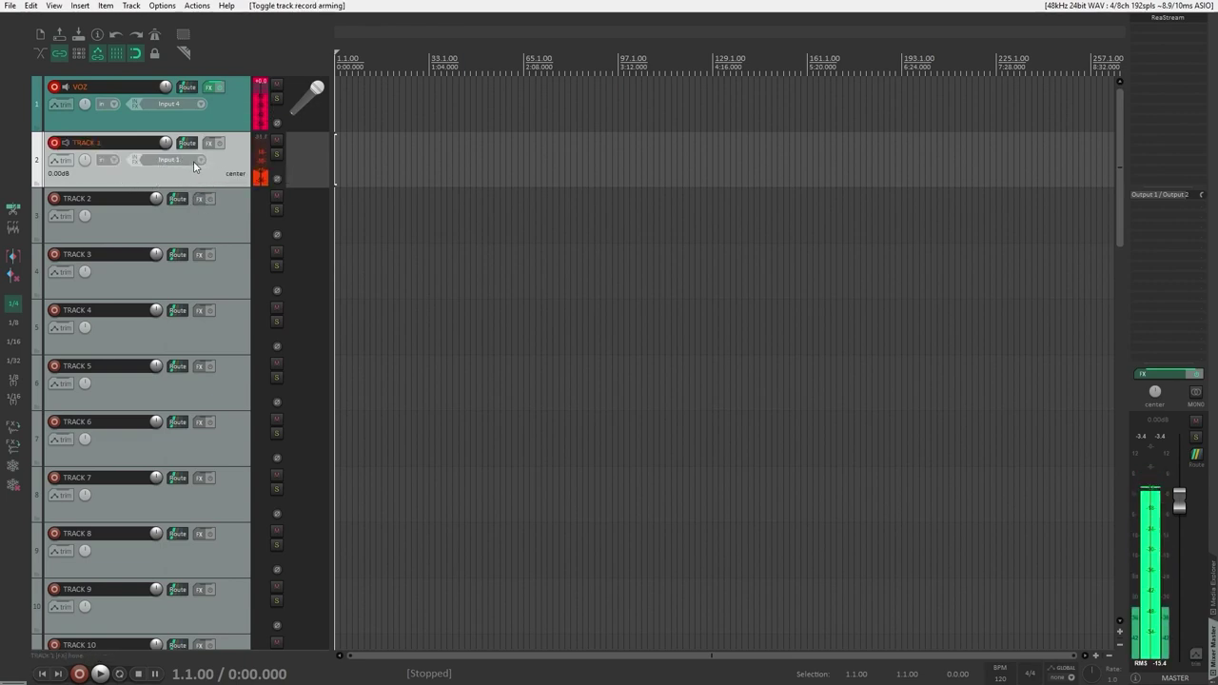
{"action": "key", "text": "ctrl+alt+r"}
Arm TRACK 2 temporarily to look at its record input choices, and return the selection to TRACK 1
{"action": "left_click", "coordinate": [200, 231]}
{"action": "key", "text": "ctrl+alt+r"}
{"action": "left_click", "coordinate": [201, 217]}
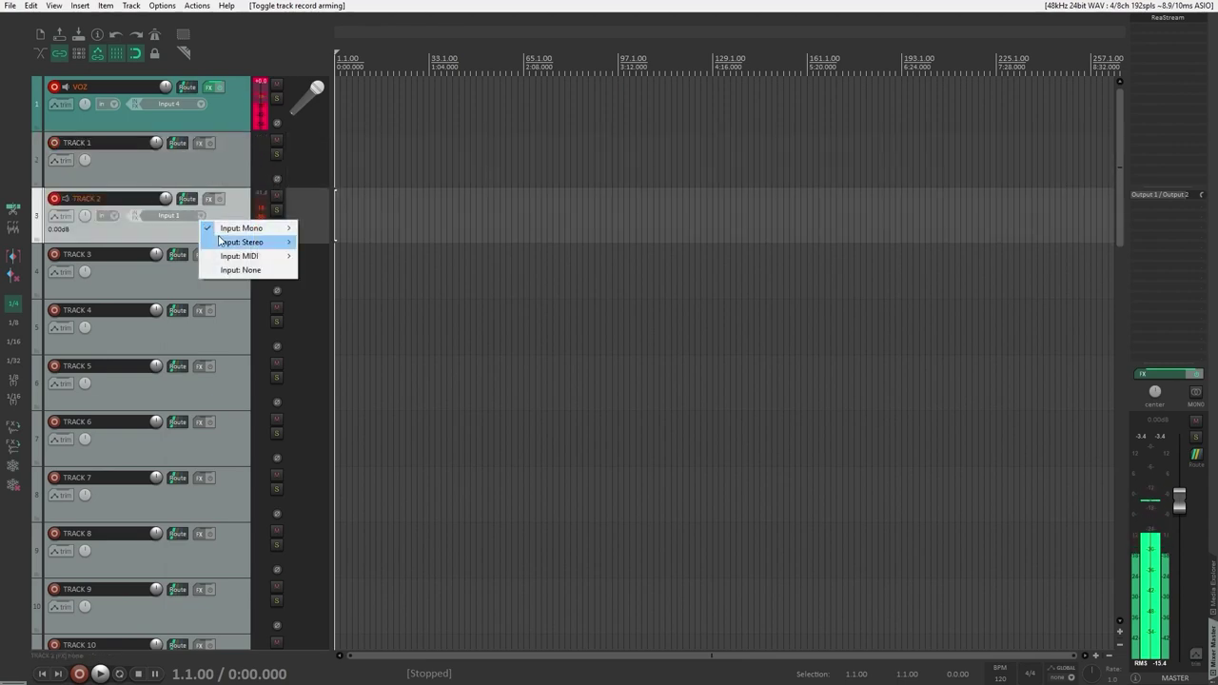
{"action": "mouse_move", "coordinate": [243, 229]}
{"action": "left_click", "coordinate": [320, 243]}
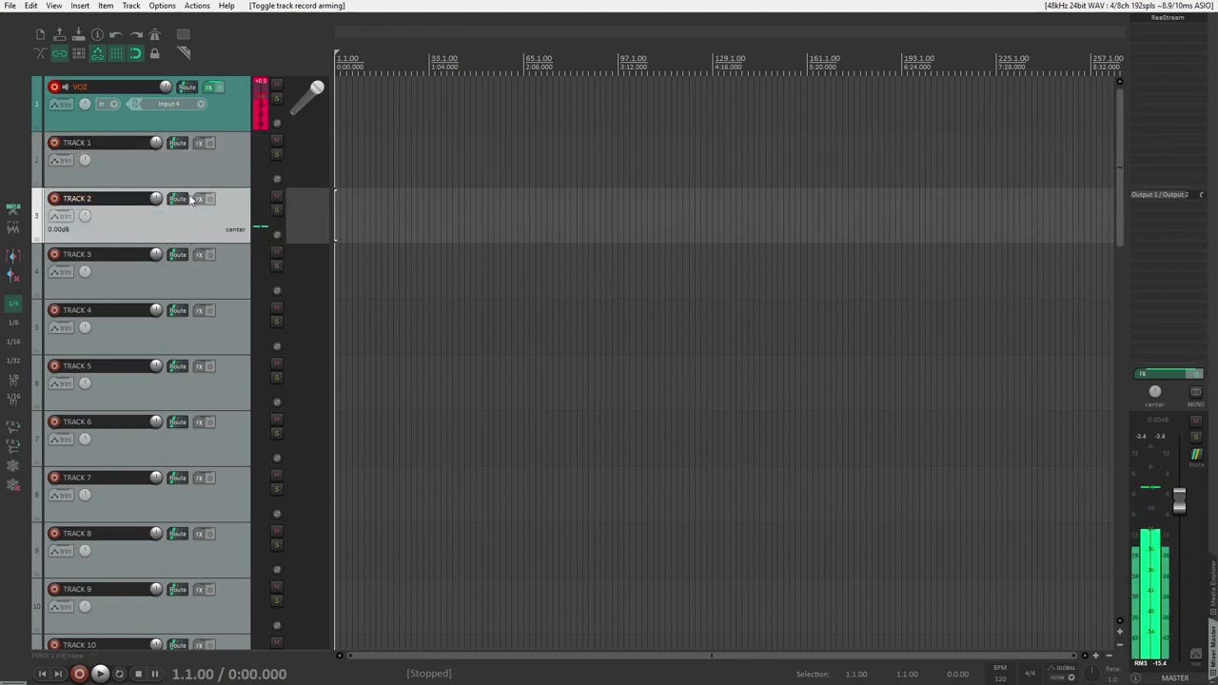
{"action": "left_click", "coordinate": [207, 175]}
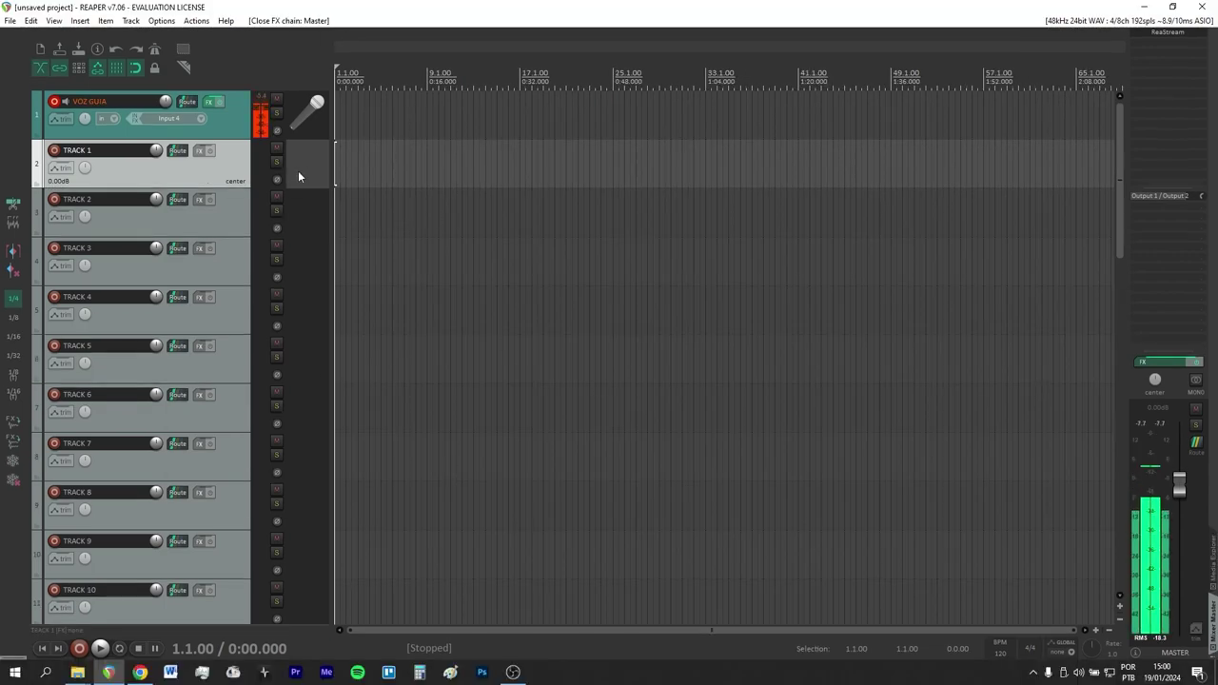
Arm TRACK 1 through TRACK 32 for recording and try to assign mono inputs to them sequentially
{"action": "scroll", "coordinate": [306, 181], "scroll_direction": "down", "scroll_amount": 10}
{"action": "scroll", "coordinate": [301, 217], "scroll_direction": "down", "scroll_amount": 12}
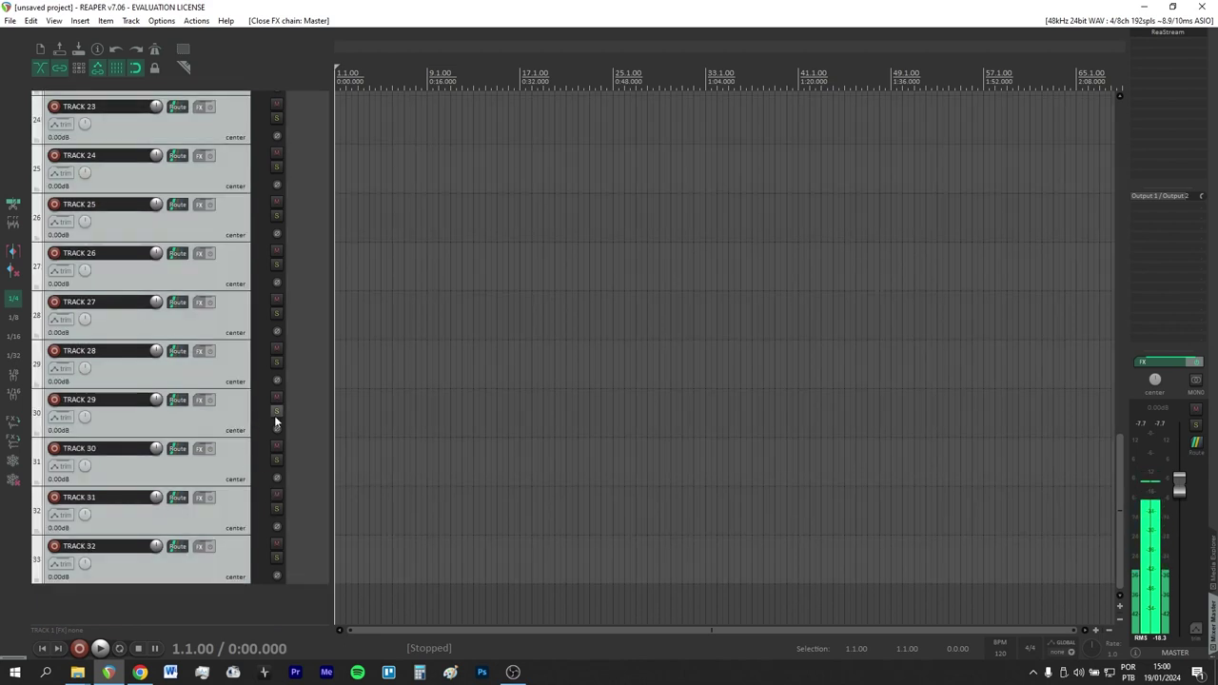
{"action": "left_click", "coordinate": [54, 497], "text": "ctrl"}
{"action": "right_click", "coordinate": [55, 498]}
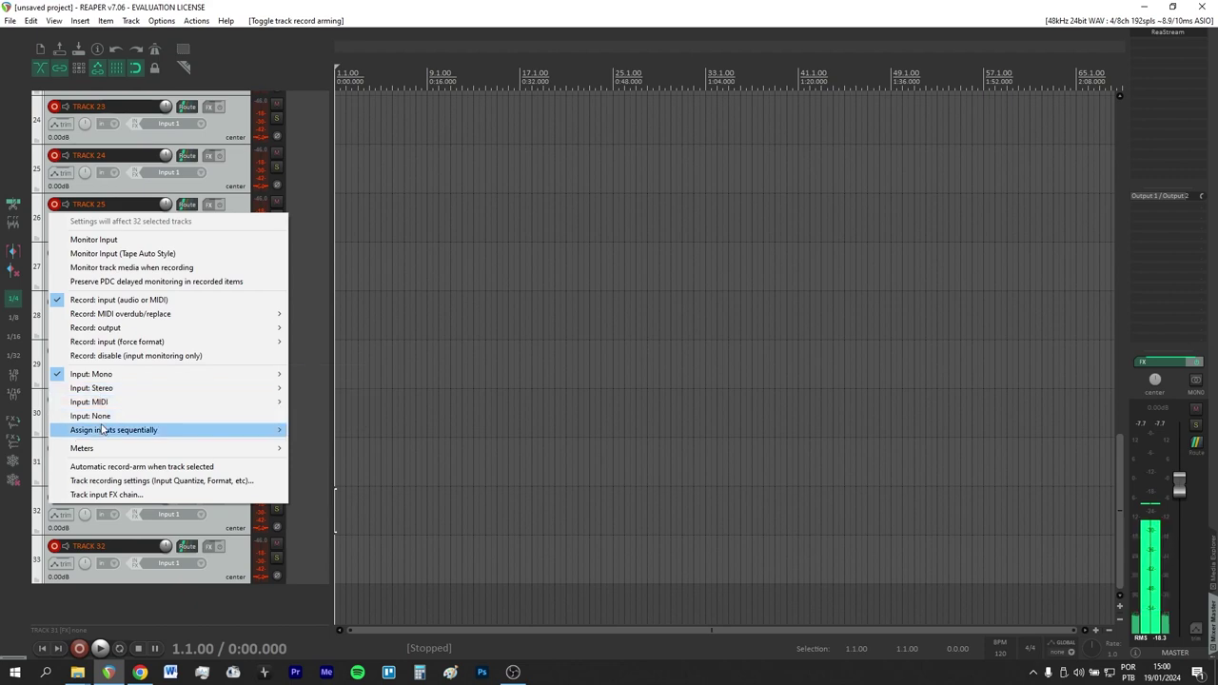
{"action": "mouse_move", "coordinate": [95, 433]}
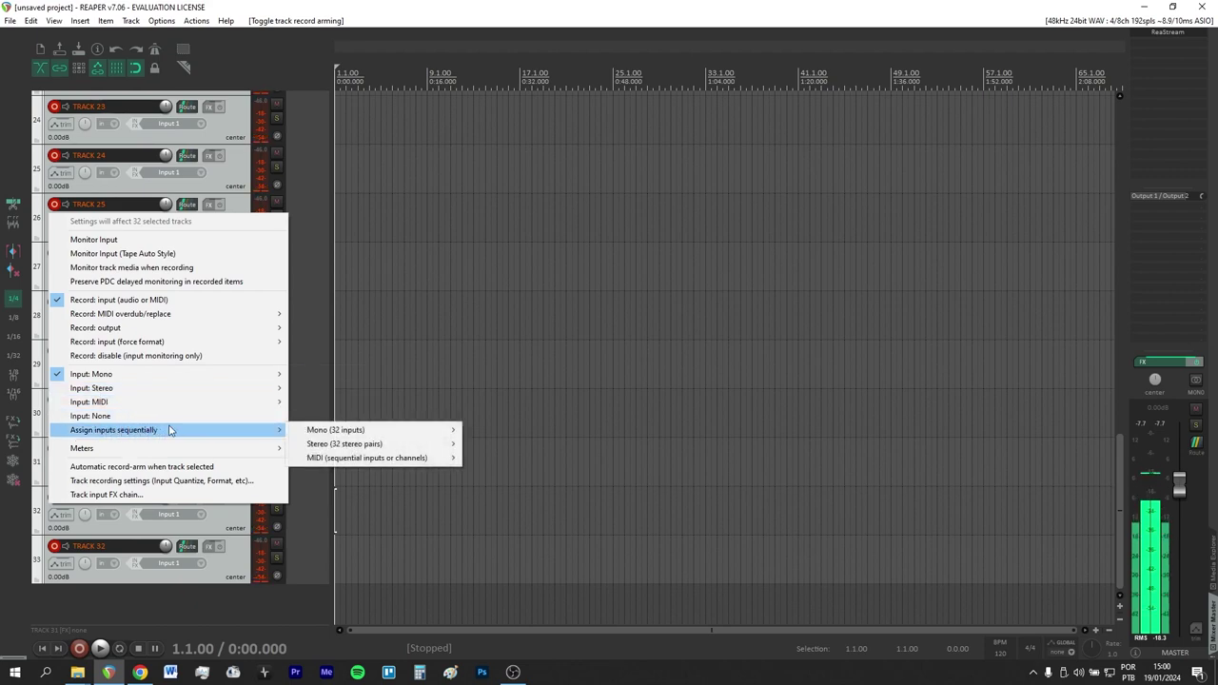
{"action": "mouse_move", "coordinate": [333, 436]}
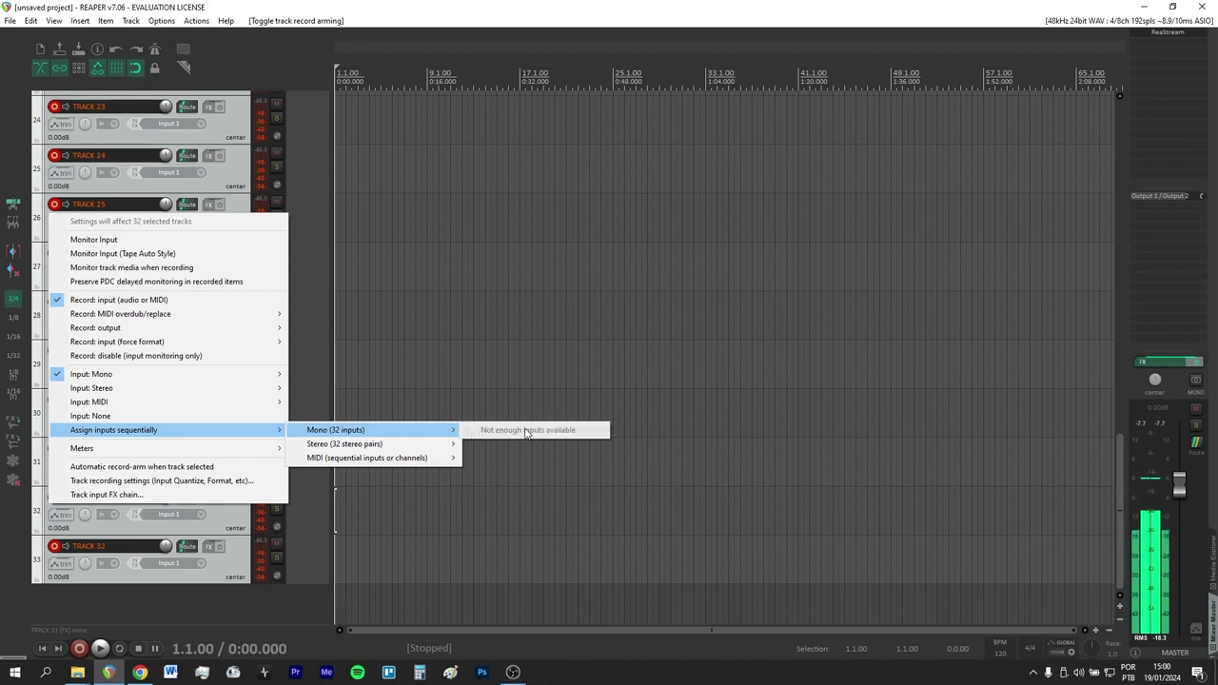
{"action": "mouse_move", "coordinate": [441, 450]}
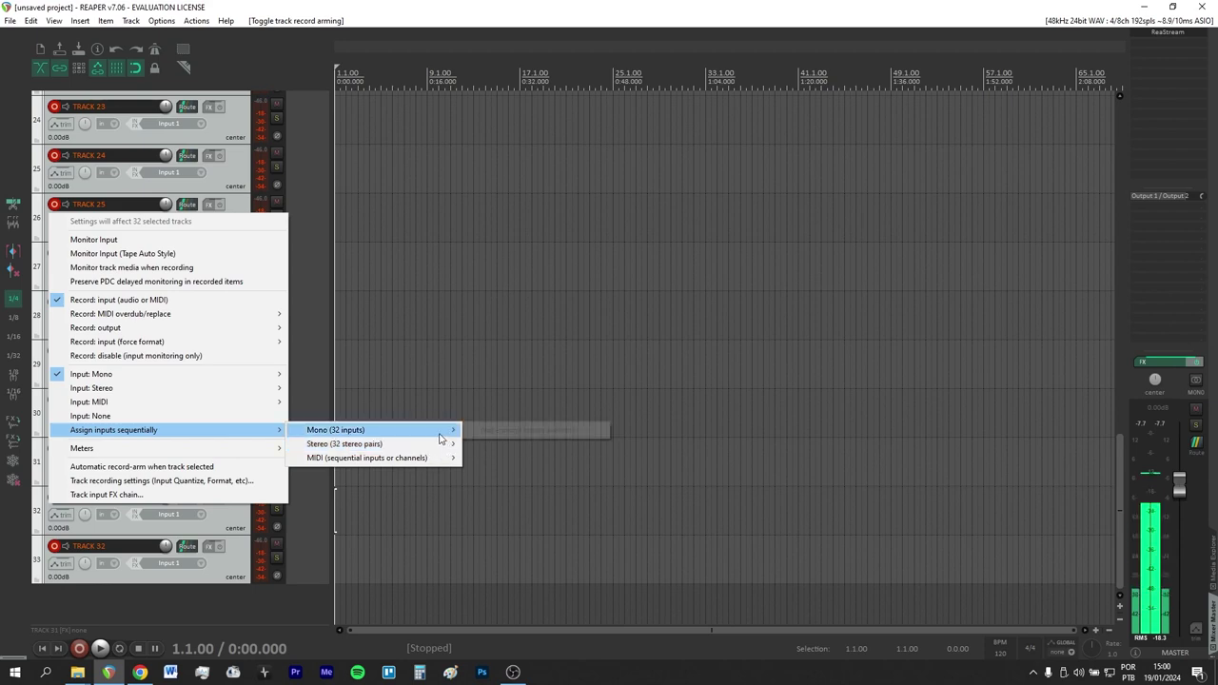
{"action": "left_click", "coordinate": [265, 397]}
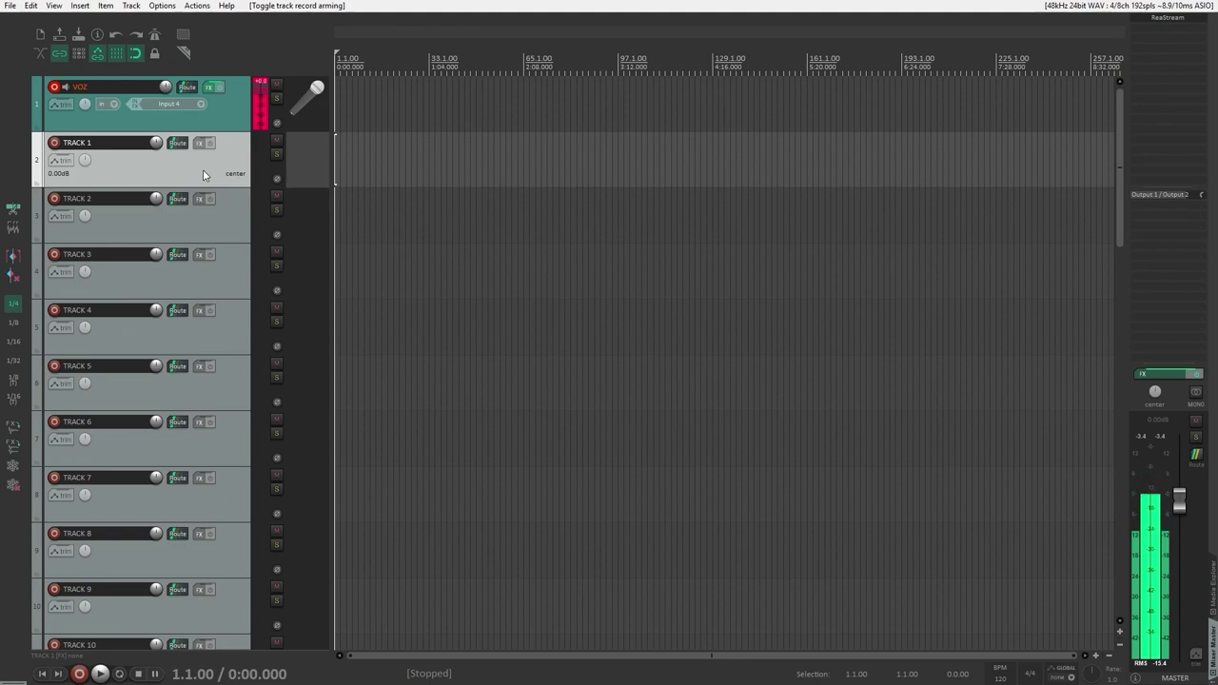
Show the Routing Matrix for the project's track inputs and outputs
{"action": "key", "text": "alt+r"}
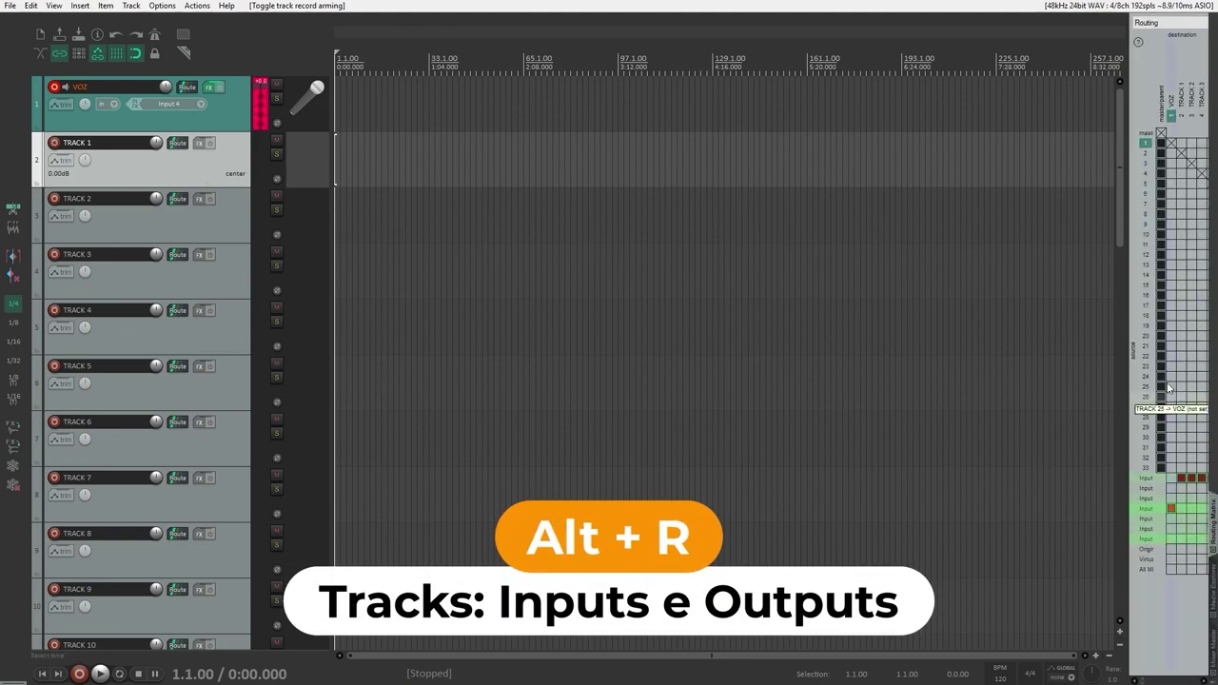
{"action": "key", "text": "alt+r"}
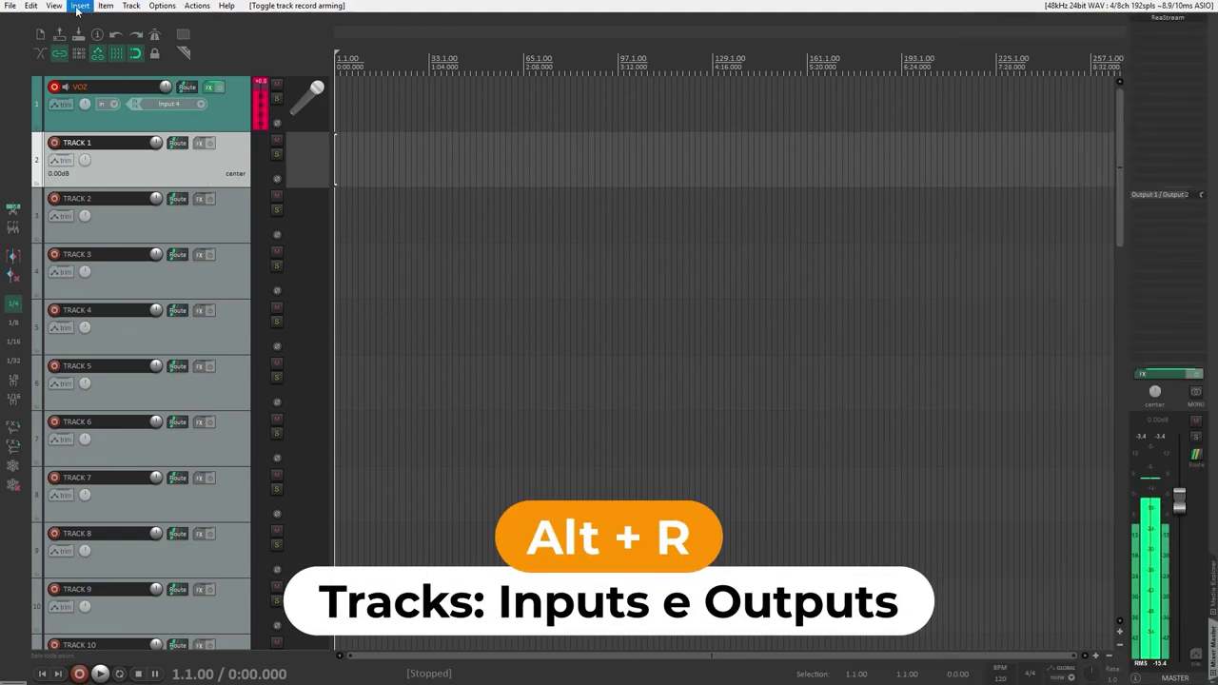
{"action": "left_click", "coordinate": [55, 6]}
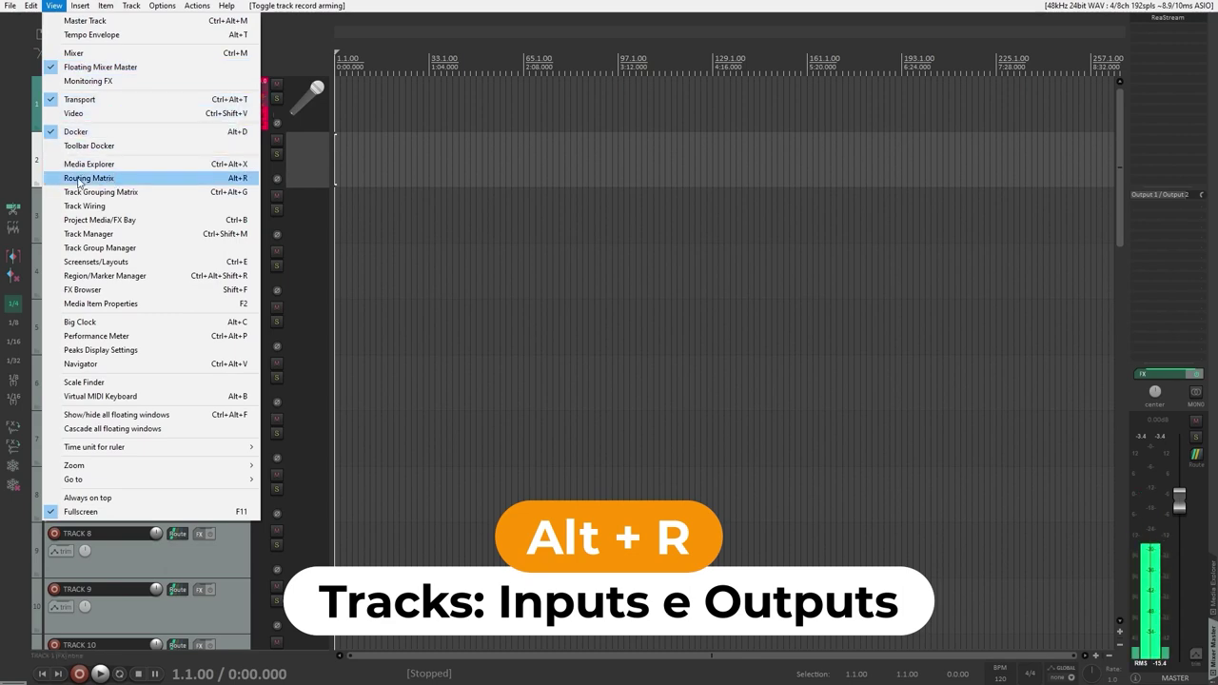
{"action": "left_click", "coordinate": [115, 179]}
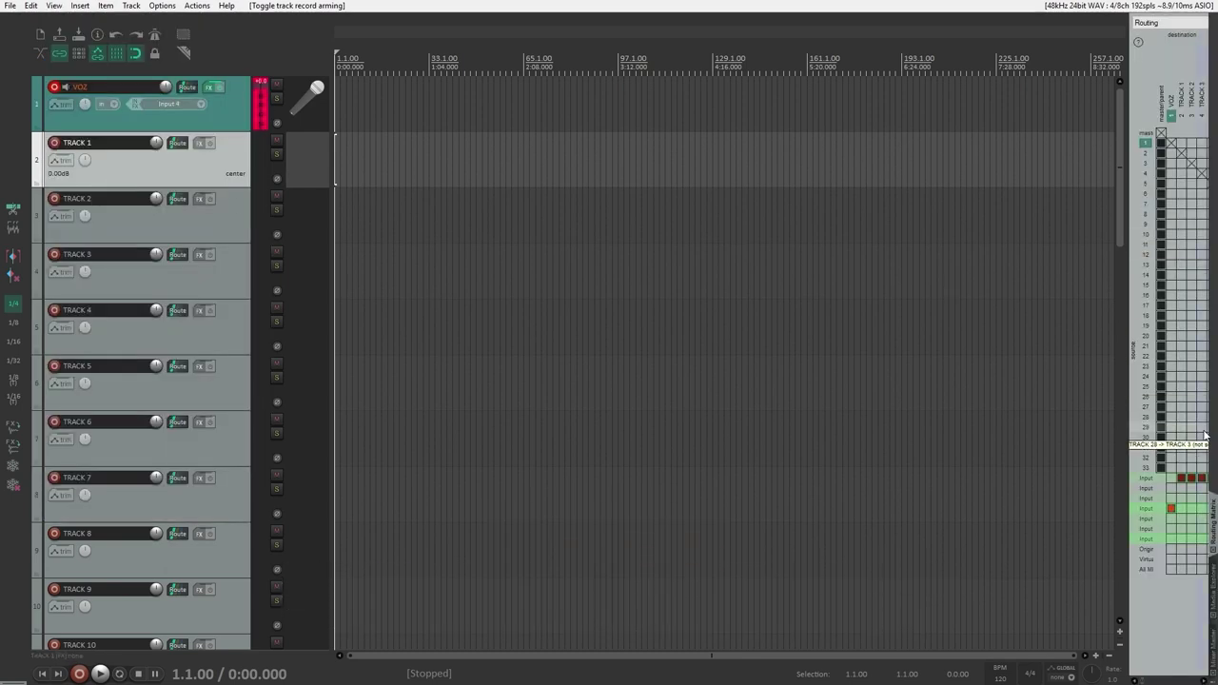
Undock the Routing Matrix as a floating window beside the track list and show the Mixer Master in the docker
{"action": "right_click", "coordinate": [1211, 512]}
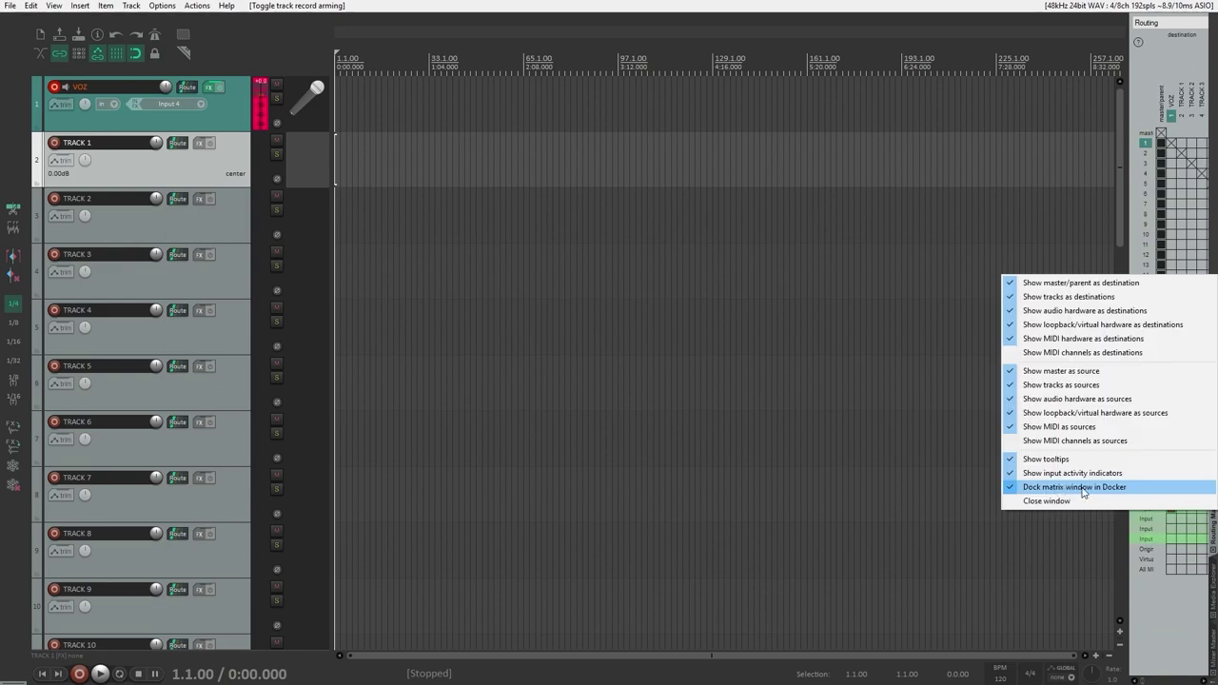
{"action": "left_click", "coordinate": [1102, 487]}
{"action": "left_click_drag", "start_coordinate": [759, 84], "coordinate": [555, 83]}
{"action": "left_click", "coordinate": [1214, 644]}
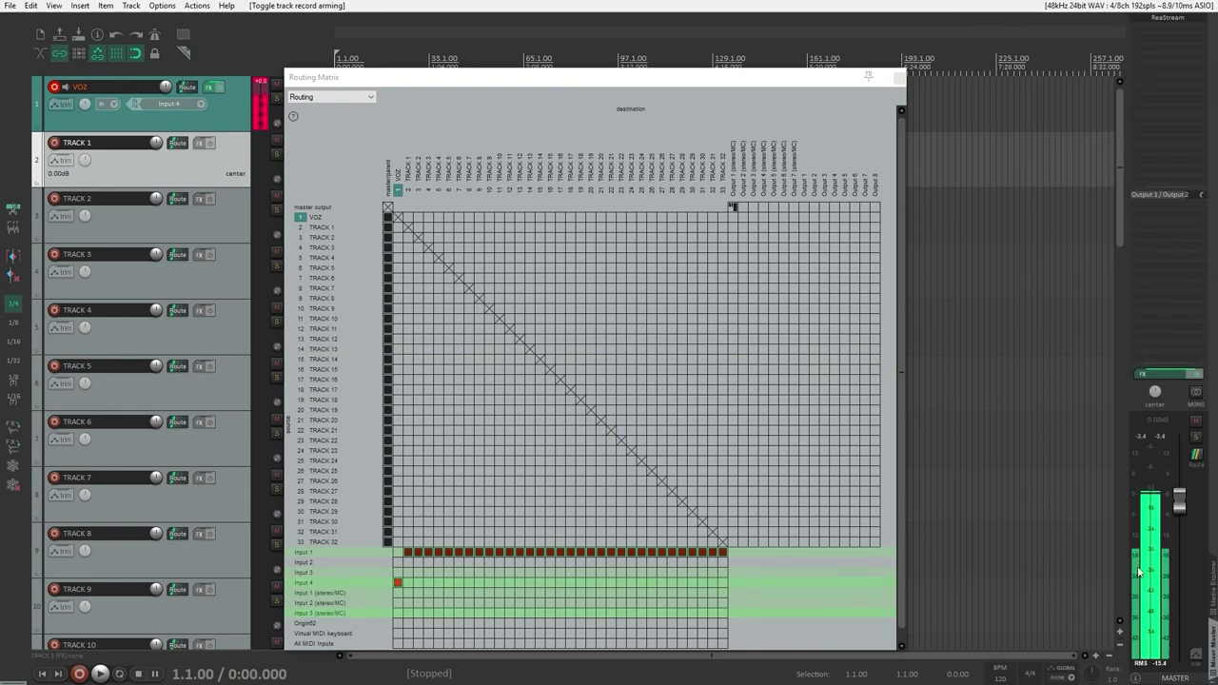
{"action": "left_click_drag", "start_coordinate": [528, 82], "coordinate": [626, 74]}
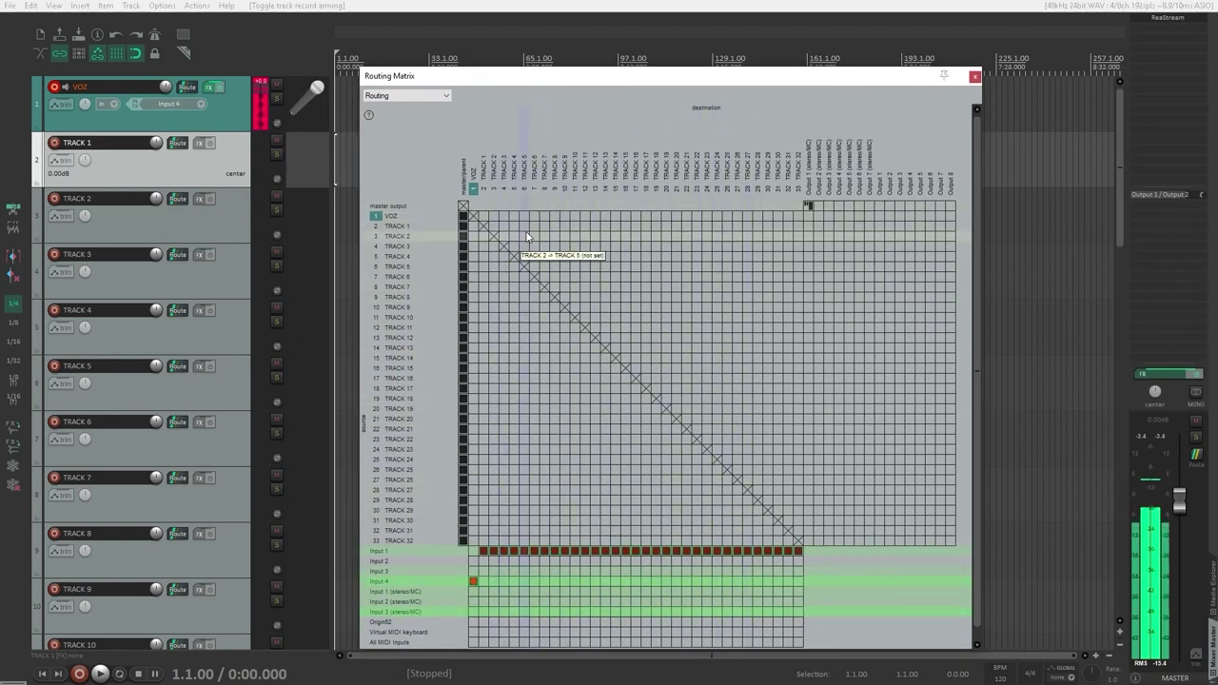
Check TRACK 1's individual routing settings and disable the master/parent send of TRACK 1 through TRACK 32 in the Routing Matrix
{"action": "left_click", "coordinate": [177, 143]}
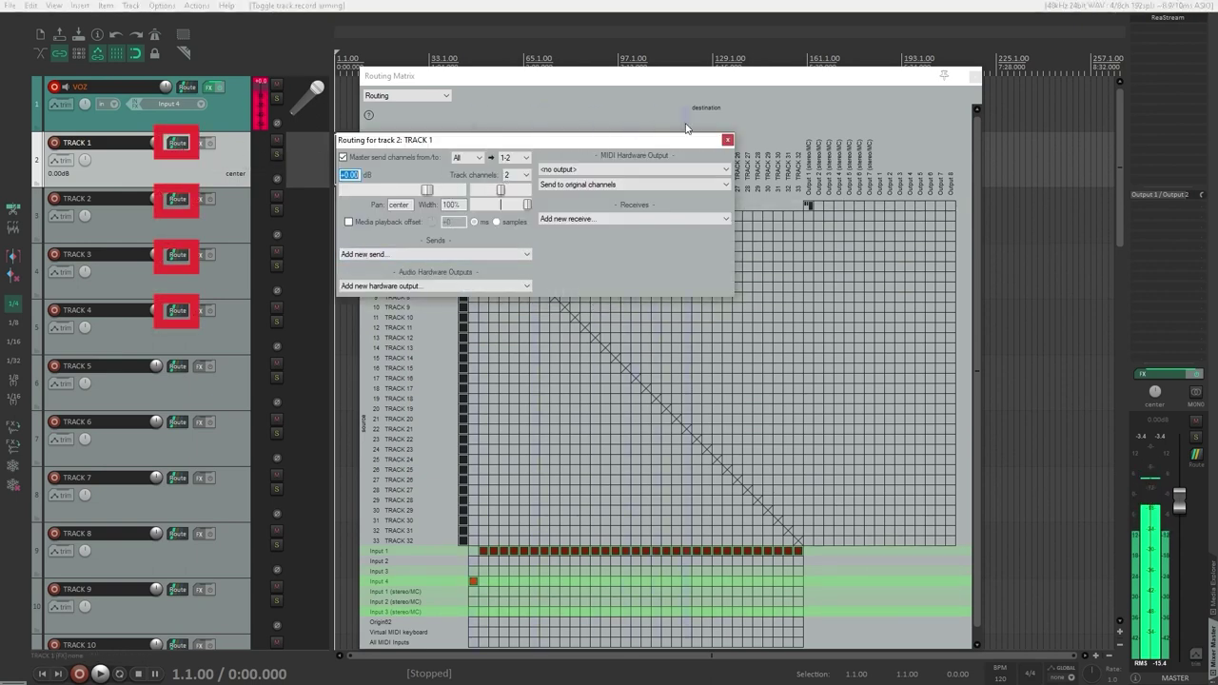
{"action": "left_click", "coordinate": [726, 140]}
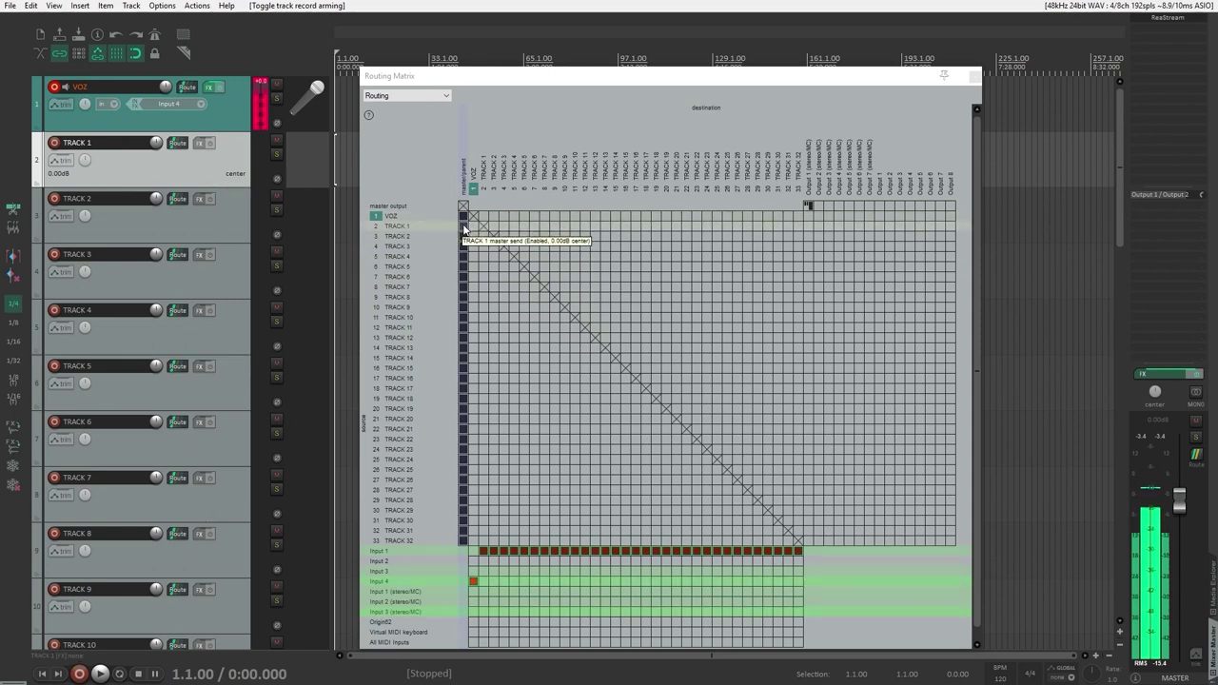
{"action": "left_click_drag", "start_coordinate": [463, 229], "coordinate": [462, 538]}
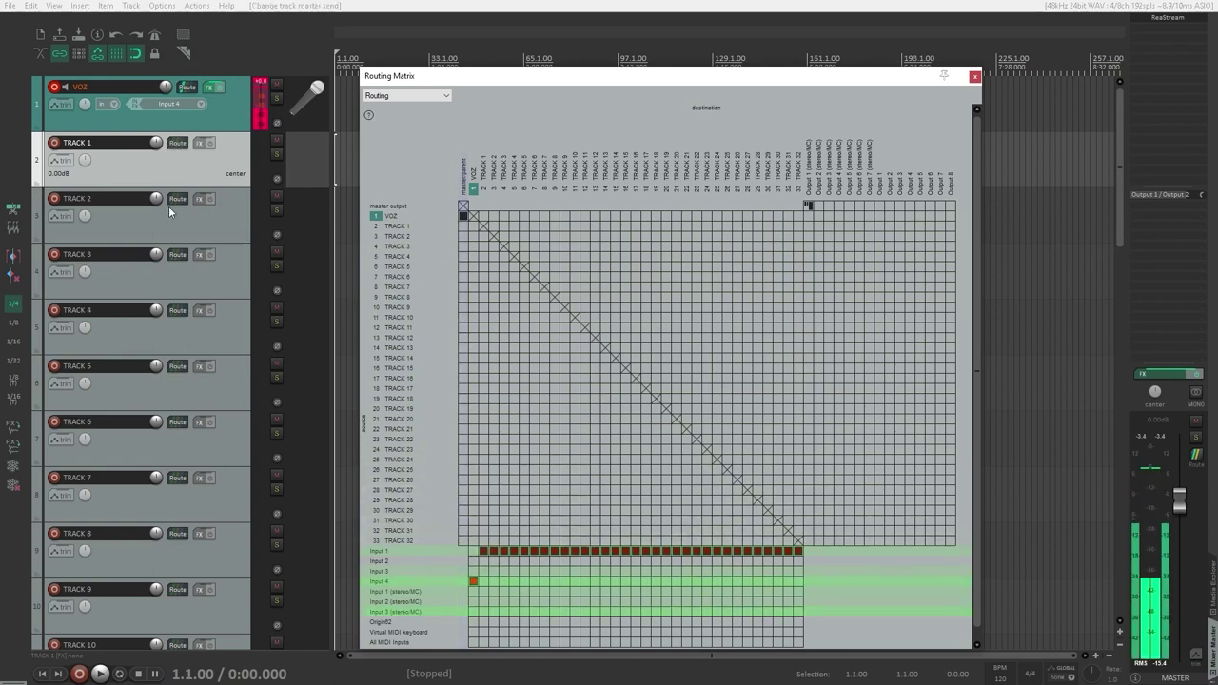
{"action": "key", "text": "ctrl+z"}
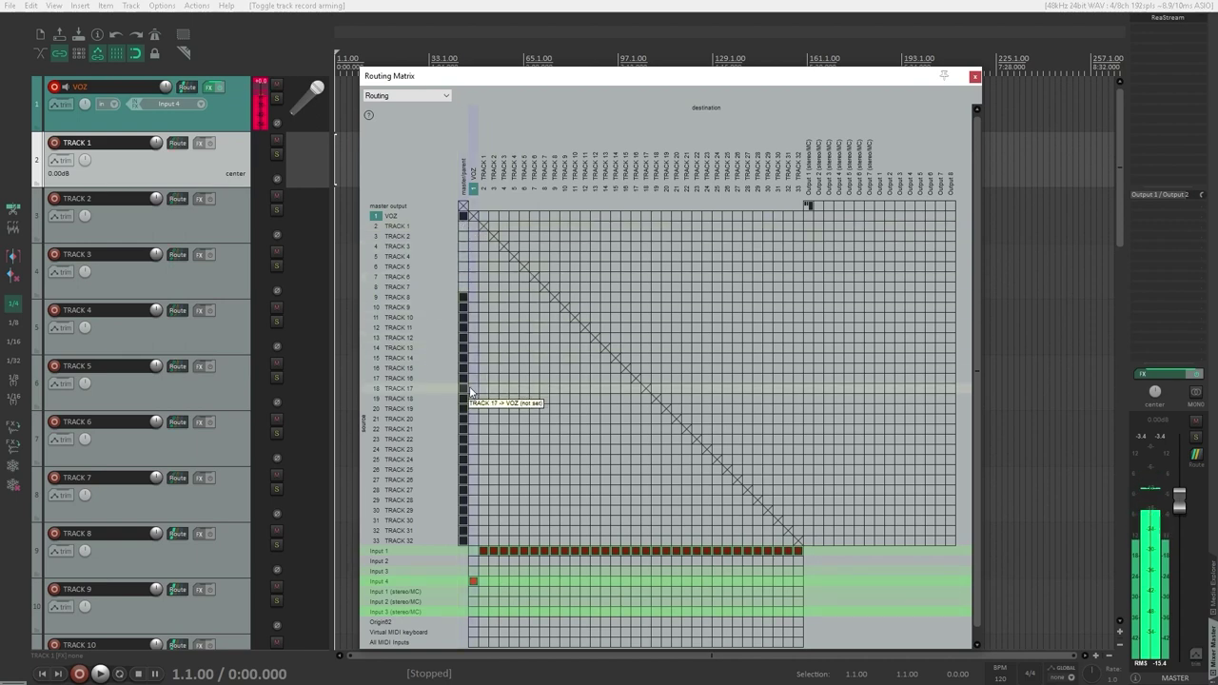
{"action": "left_click_drag", "start_coordinate": [463, 232], "coordinate": [466, 542]}
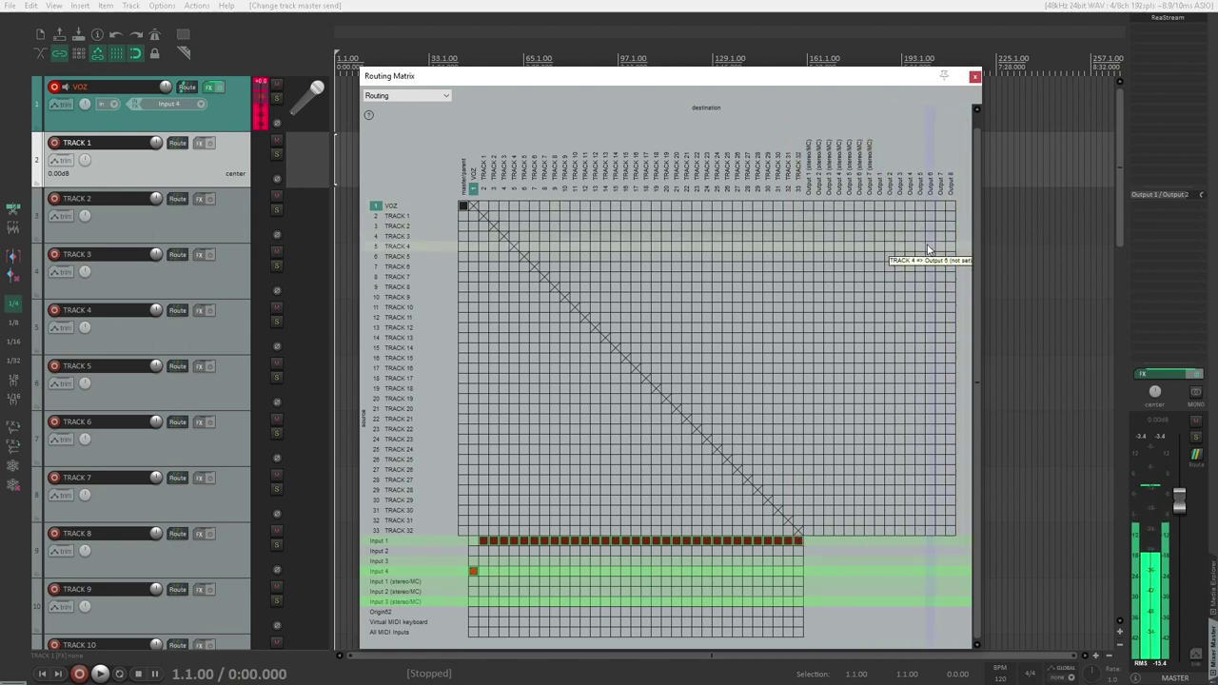
Arm TRACK 1 for recording and set its record input to Input 3 in the Routing Matrix
{"action": "left_click", "coordinate": [277, 178]}
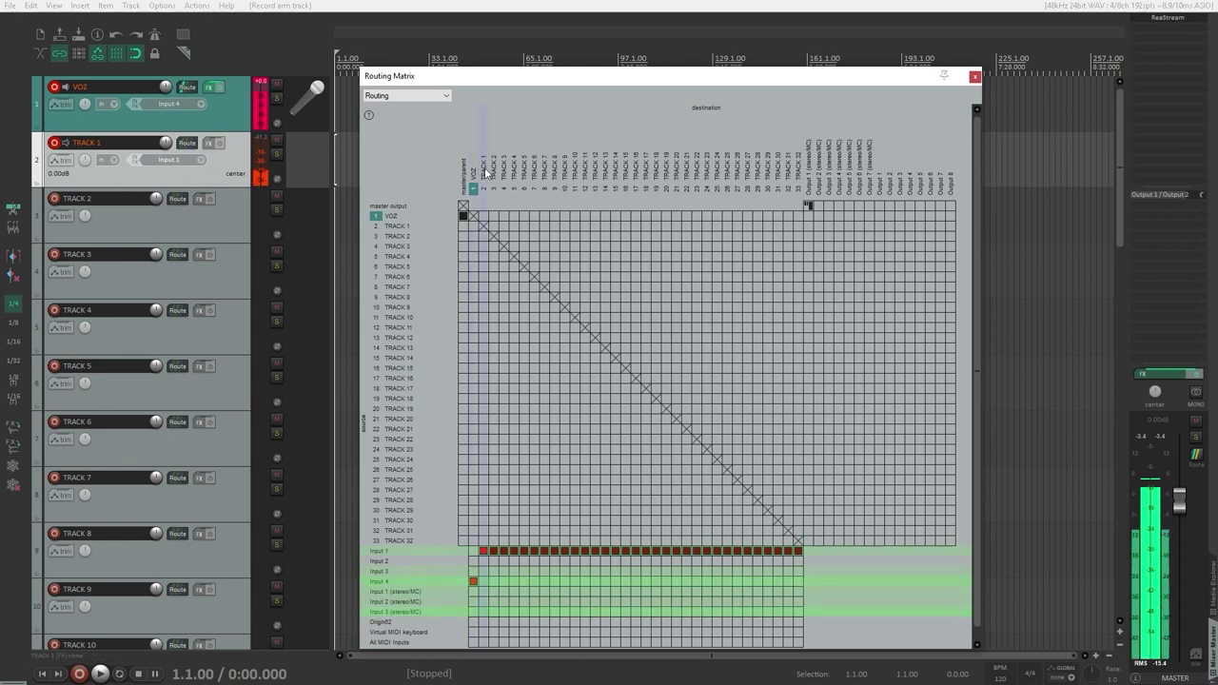
{"action": "left_click", "coordinate": [483, 562]}
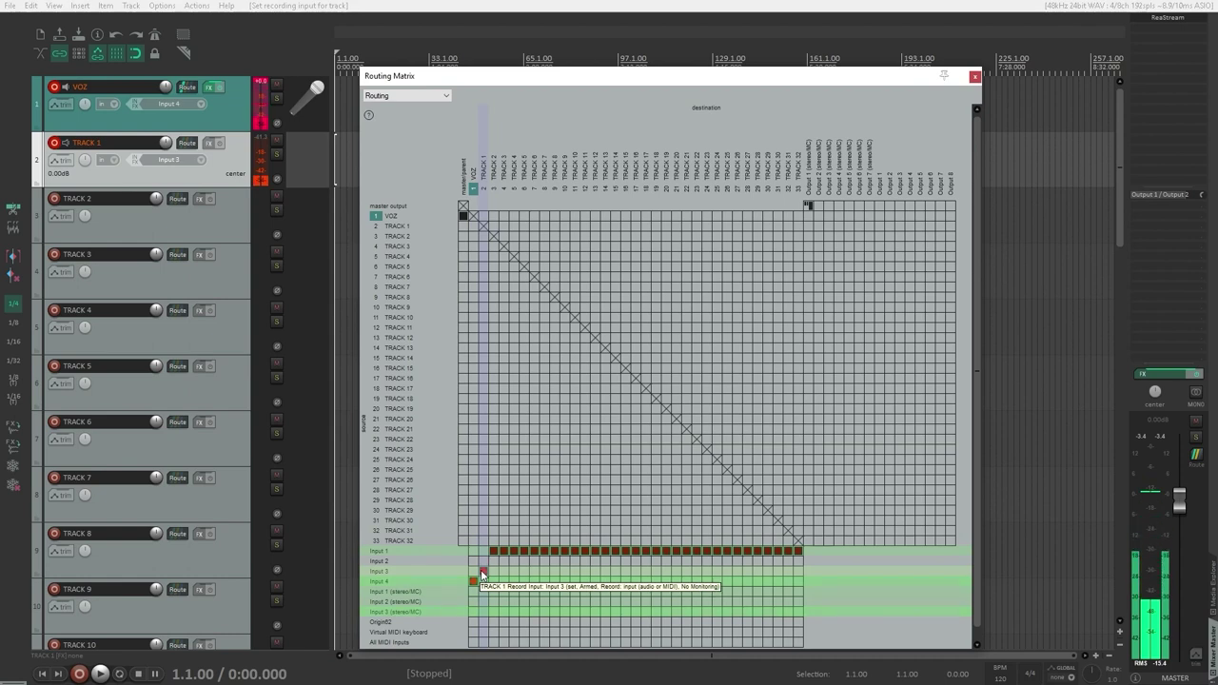
Disarm TRACK 1 and assign TRACK 1 through TRACK 10 diagonally to successive record inputs, from Input 1 to All MIDI Inputs
{"action": "left_click", "coordinate": [482, 552]}
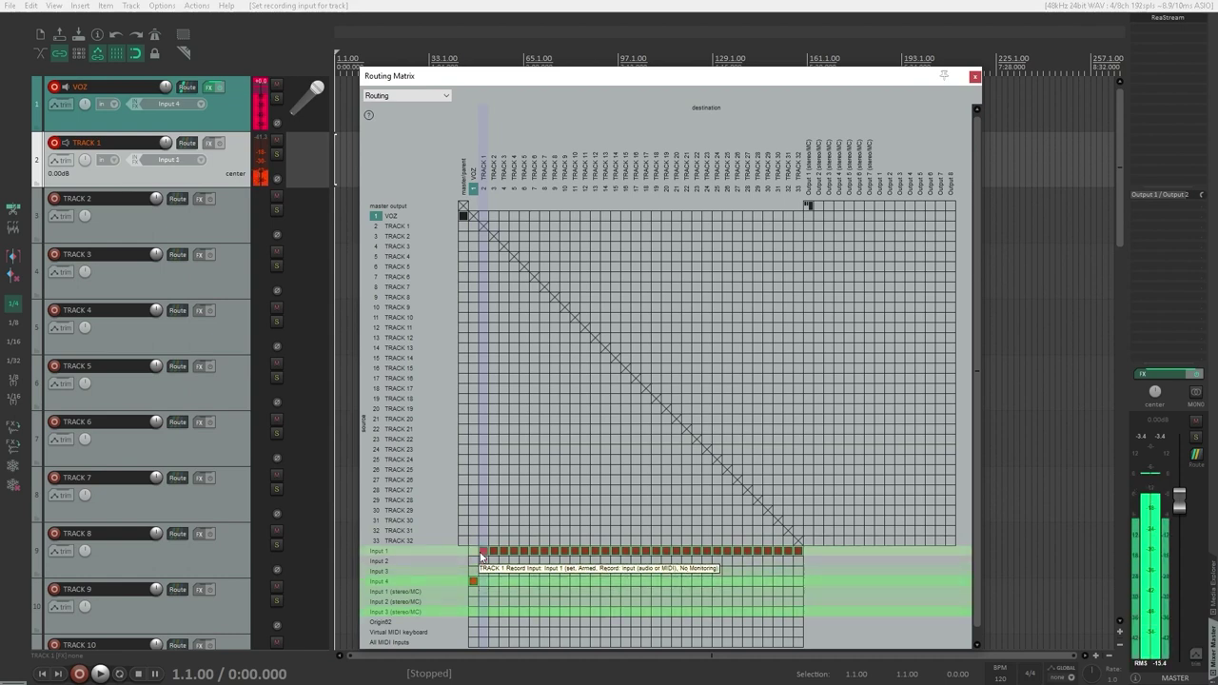
{"action": "left_click", "coordinate": [227, 161]}
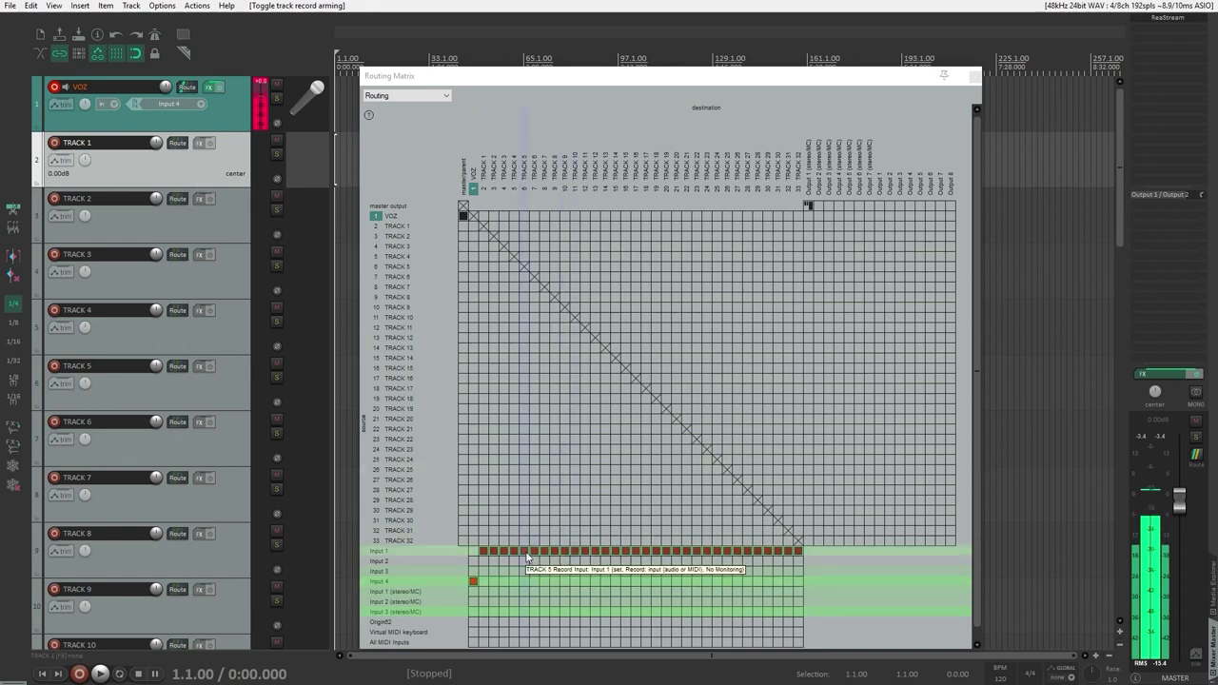
{"action": "left_click", "coordinate": [493, 564]}
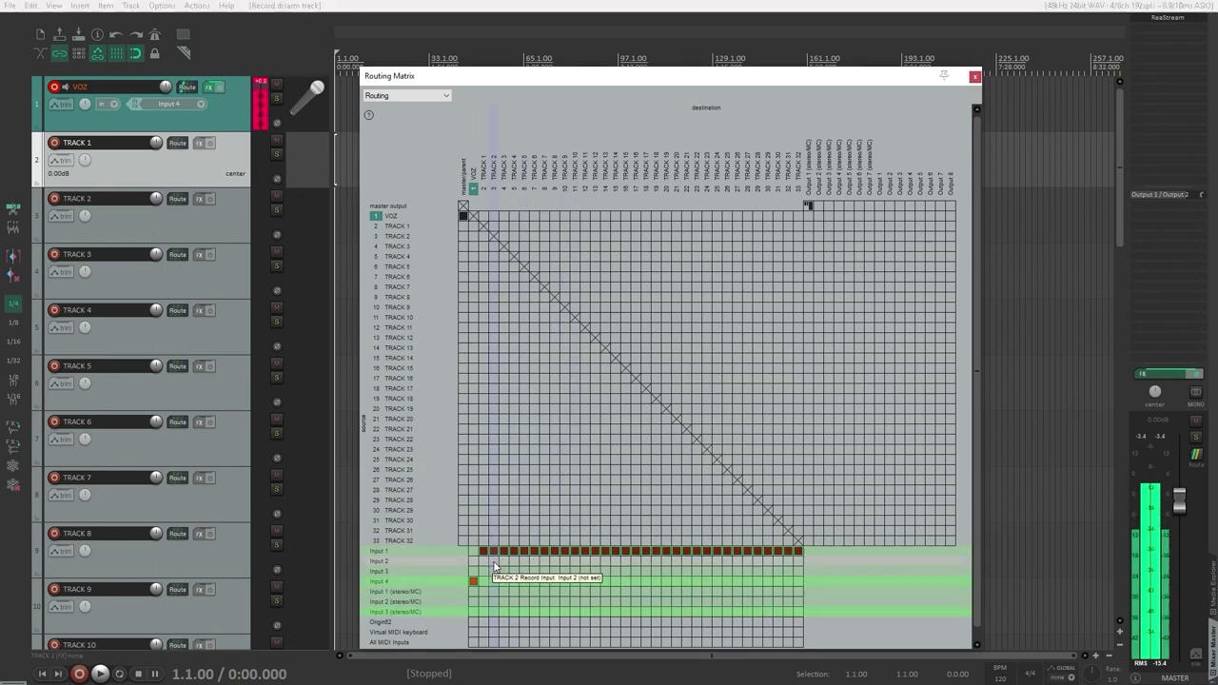
{"action": "left_click_drag", "start_coordinate": [494, 566], "coordinate": [575, 643]}
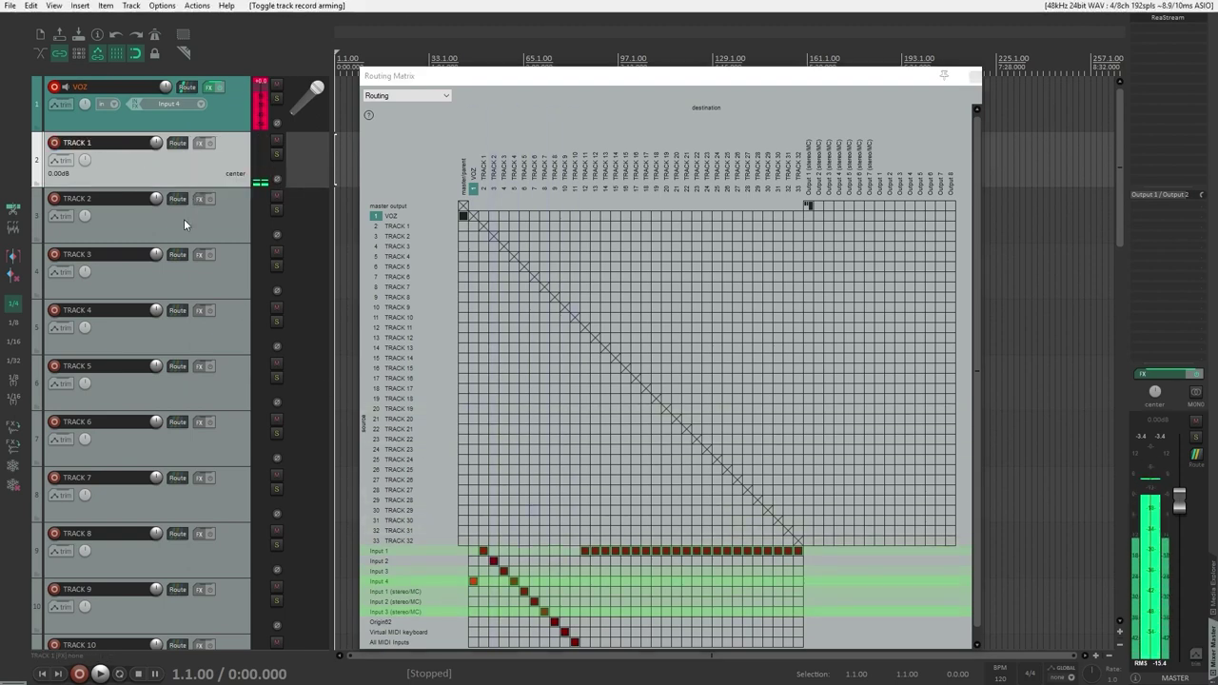
Check the record inputs of TRACK 2 and TRACK 3, and send TRACK 1 through TRACK 8 to Output 1 through Output 8 respectively
{"action": "left_click", "coordinate": [157, 228]}
{"action": "left_click", "coordinate": [190, 286]}
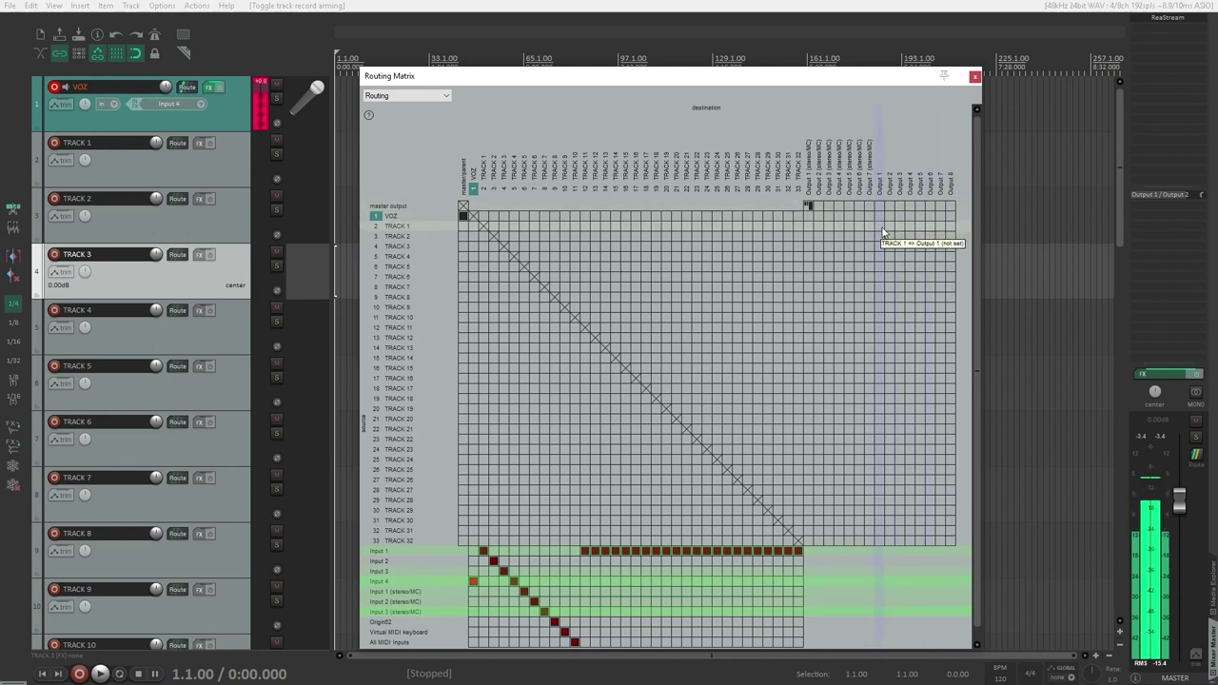
{"action": "left_click_drag", "start_coordinate": [880, 230], "coordinate": [952, 297]}
Check TRACK 3's record input and hardware output in its routing settings, and check the record input of TRACK 2
{"action": "left_click", "coordinate": [212, 274]}
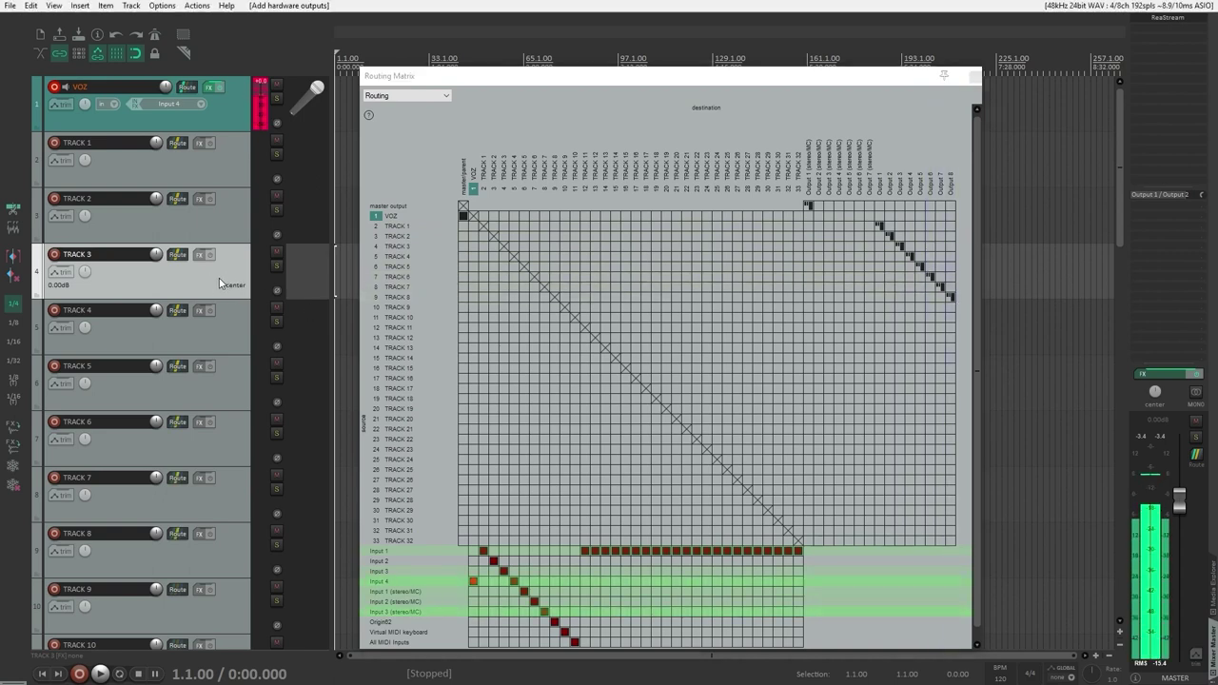
{"action": "left_click", "coordinate": [54, 254]}
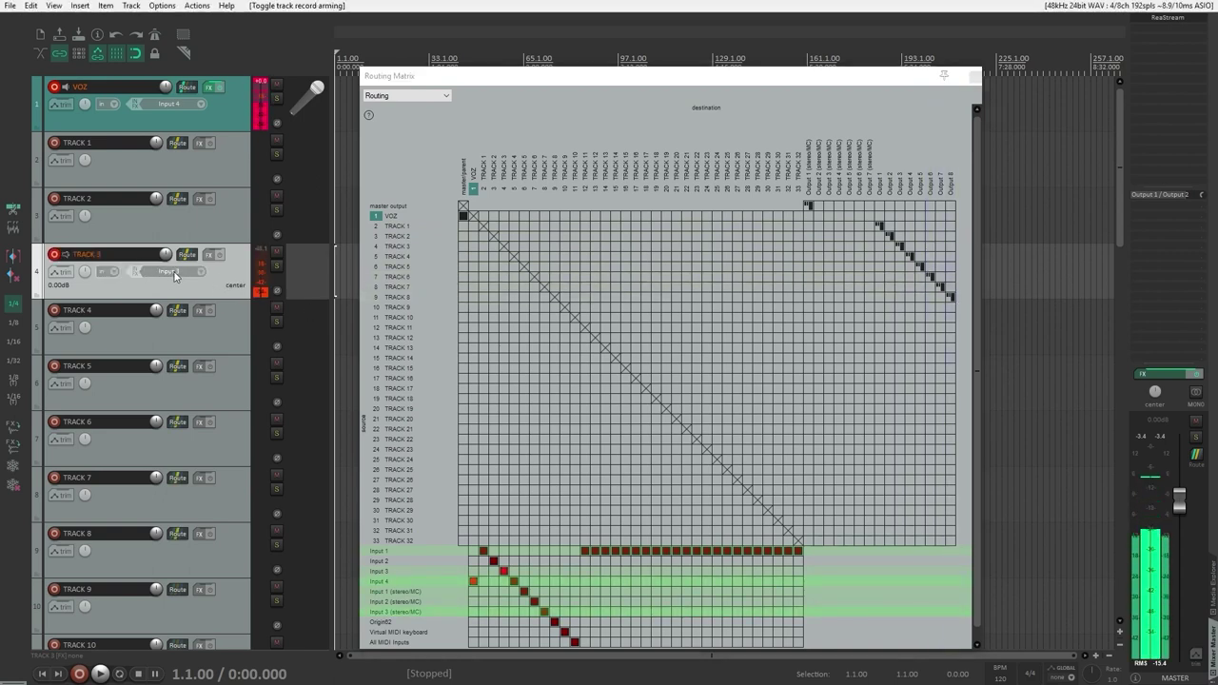
{"action": "left_click", "coordinate": [179, 255]}
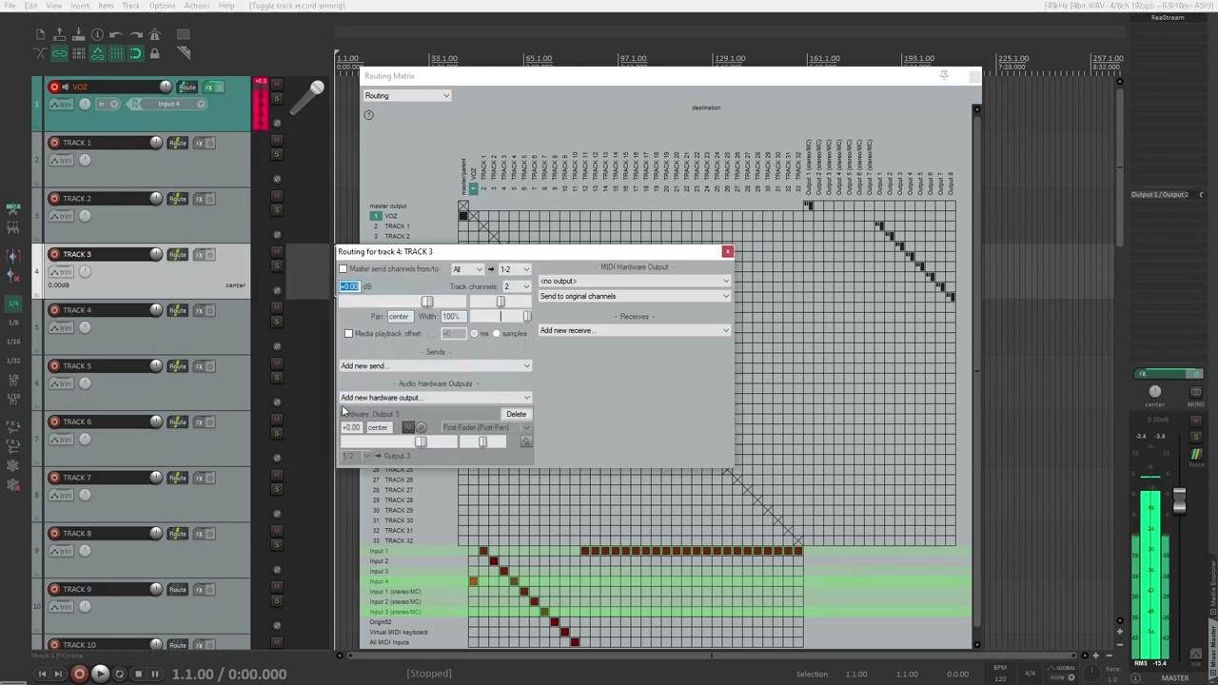
{"action": "left_click", "coordinate": [727, 251]}
{"action": "left_click", "coordinate": [199, 218]}
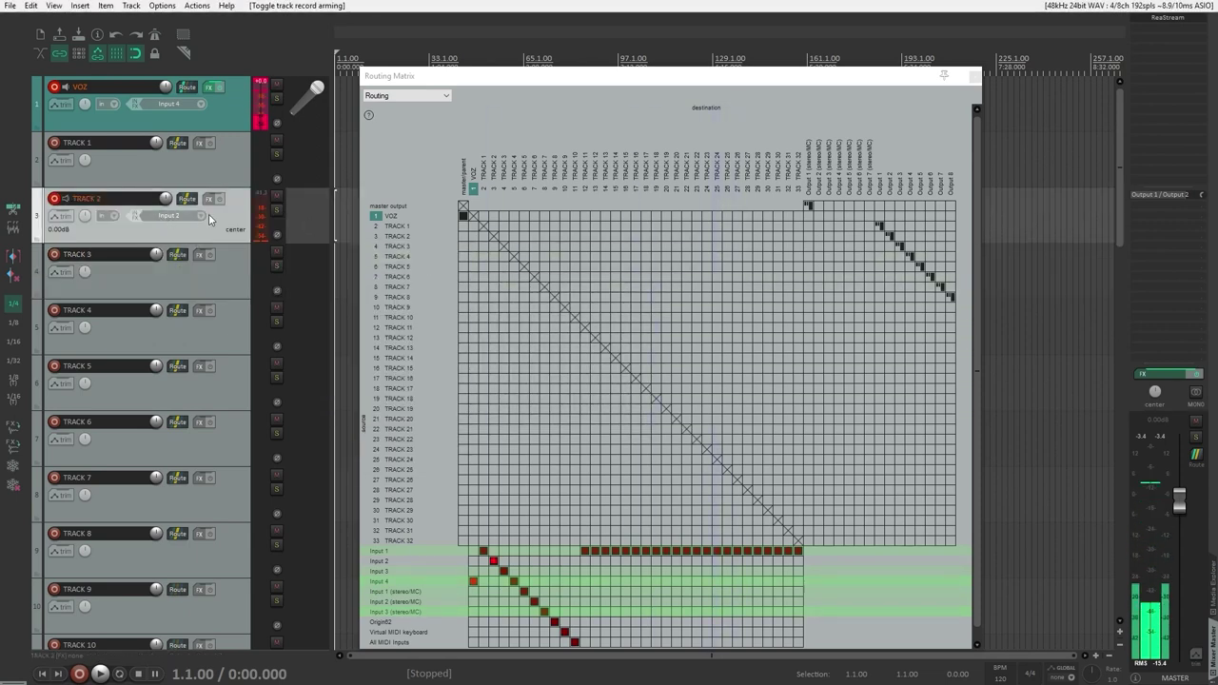
{"action": "left_click", "coordinate": [186, 198]}
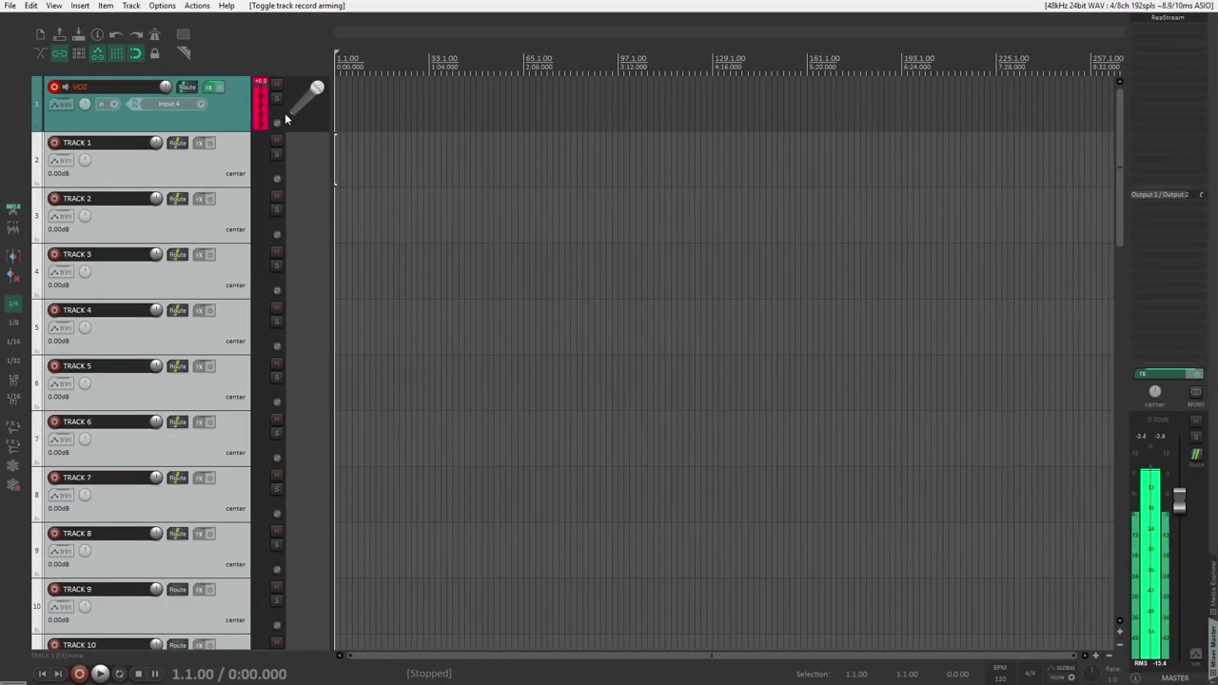
Delete TRACK 1 through TRACK 32 and insert 32 new tracks named TRACK below VOZ
{"action": "key", "text": "Delete"}
{"action": "right_click", "coordinate": [267, 158]}
{"action": "left_click", "coordinate": [320, 187]}
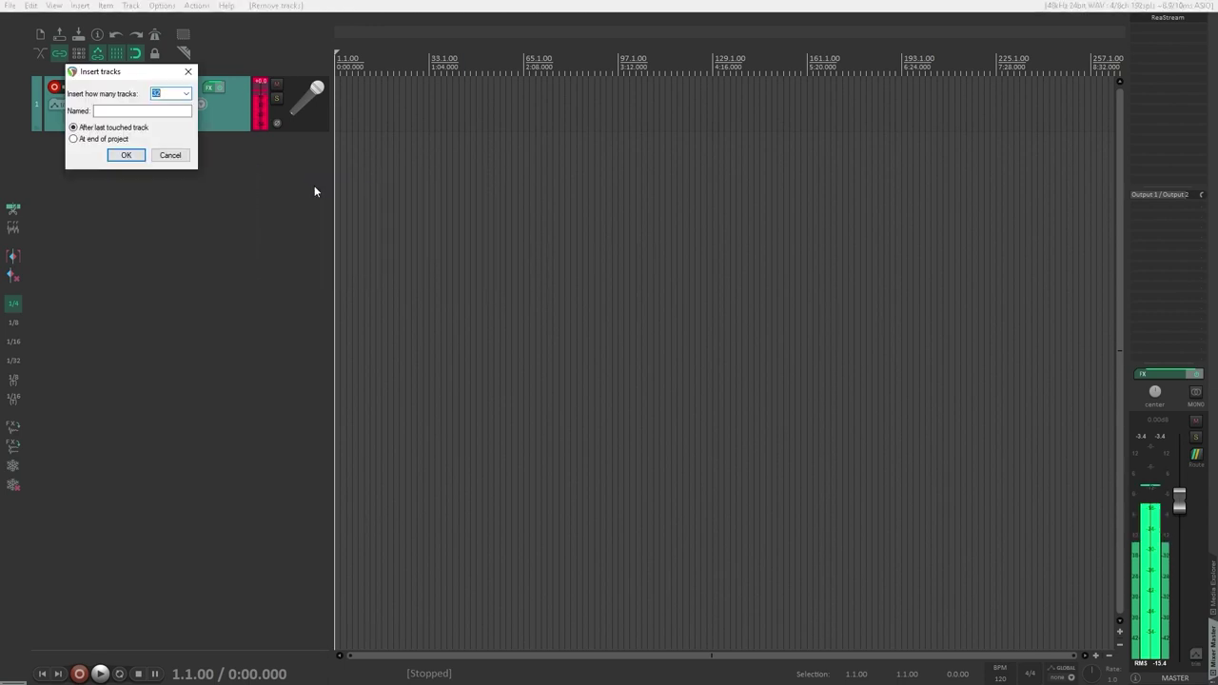
{"action": "type", "text": "TRACK"}
{"action": "key", "text": "Return"}
{"action": "scroll", "coordinate": [198, 164], "scroll_direction": "up", "scroll_amount": 15}
Disable the master/parent send of all 32 newly inserted tracks in the Routing Matrix
{"action": "key", "text": "alt+r"}
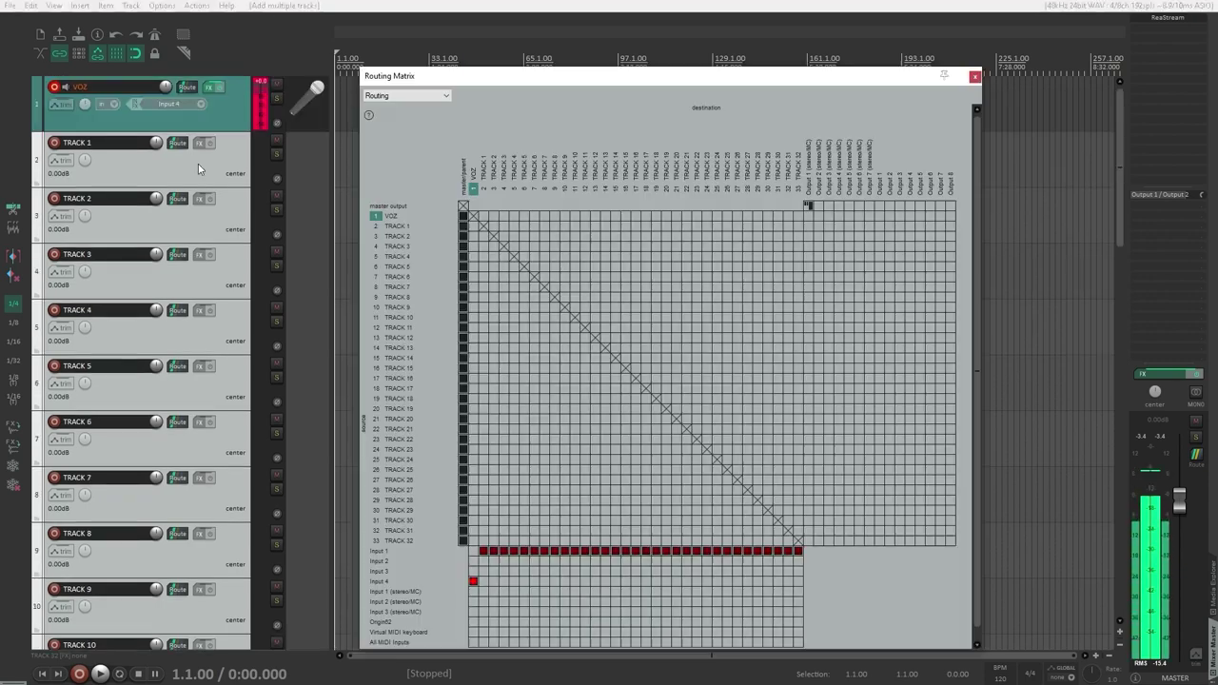
{"action": "left_click_drag", "start_coordinate": [465, 231], "coordinate": [465, 540]}
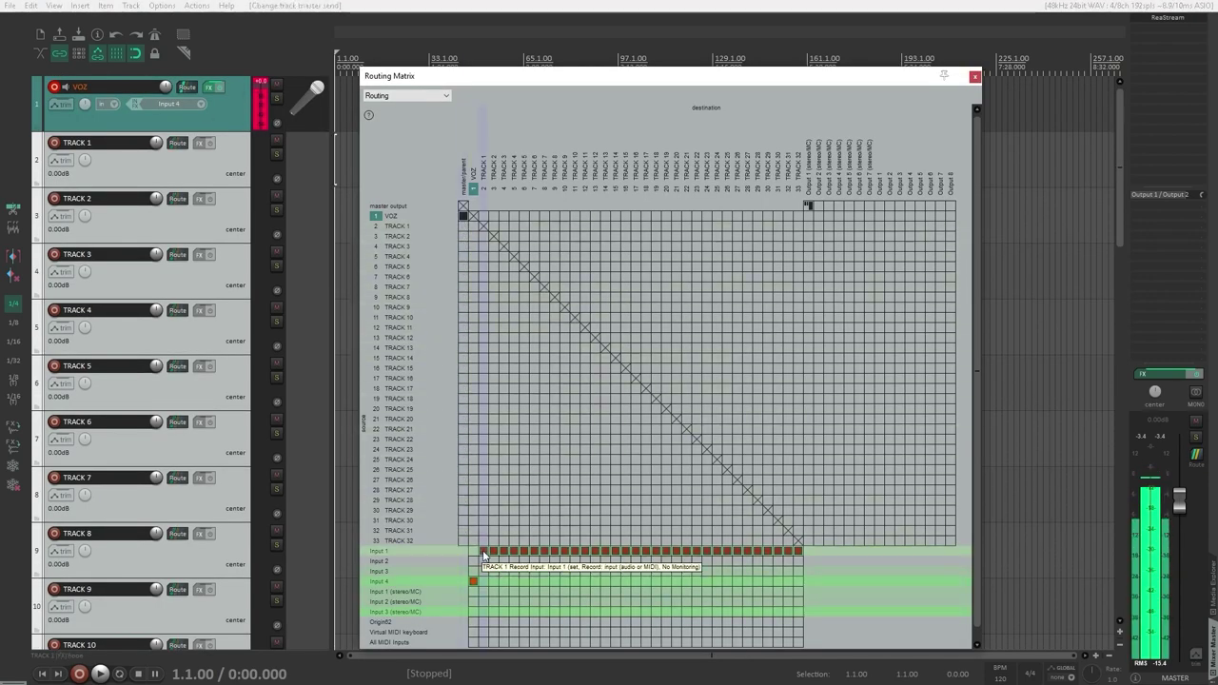
Assign TRACK 2 through TRACK 10 diagonally to record inputs from Input 2 to All MIDI Inputs, and TRACK 1 through TRACK 8 to Output 1 through Output 8
{"action": "left_click_drag", "start_coordinate": [494, 562], "coordinate": [575, 642]}
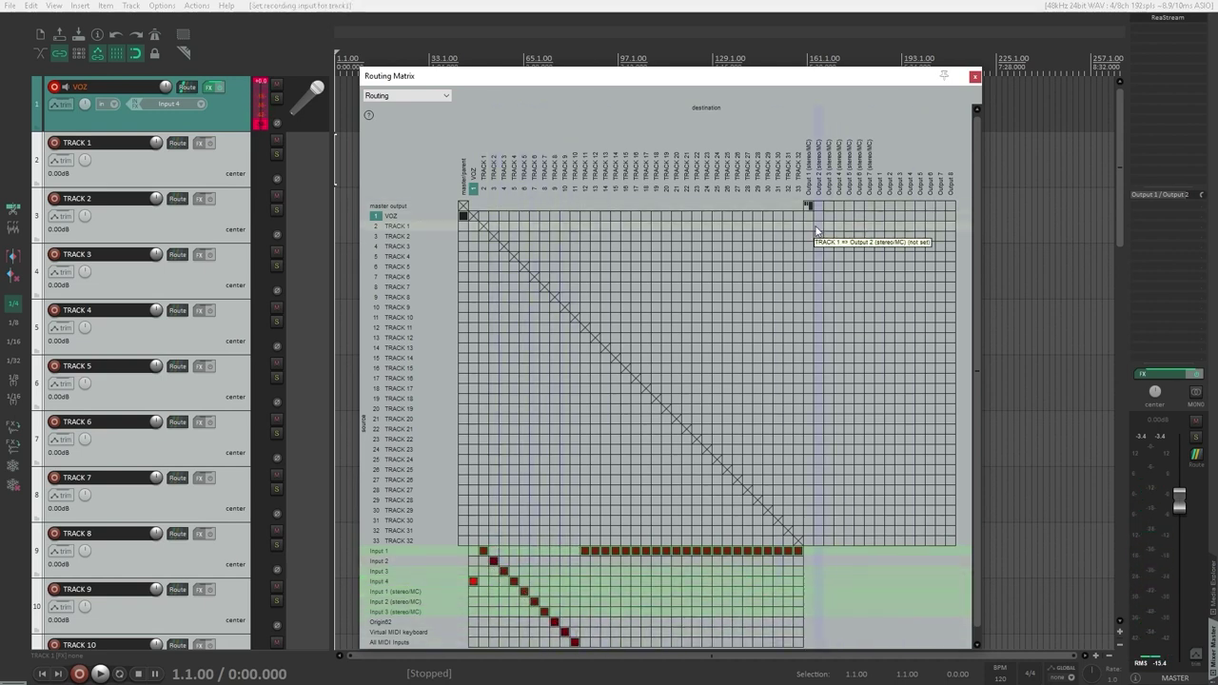
{"action": "left_click_drag", "start_coordinate": [881, 231], "coordinate": [951, 297]}
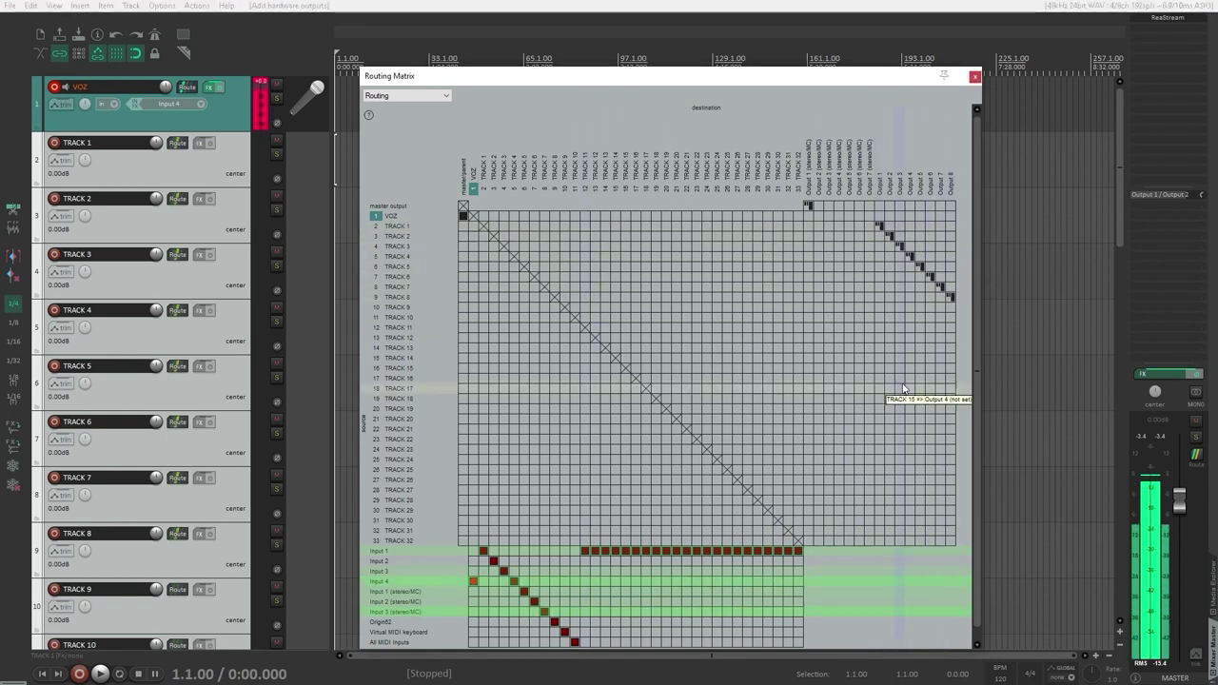